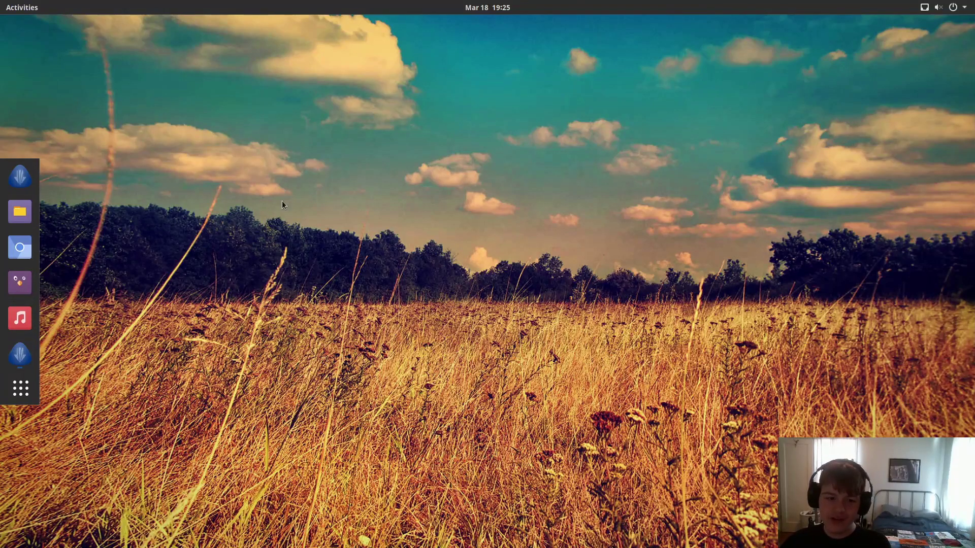
- Launch the Cnchi installer from the lower Antergos icon in the dock
left_click(20, 358)
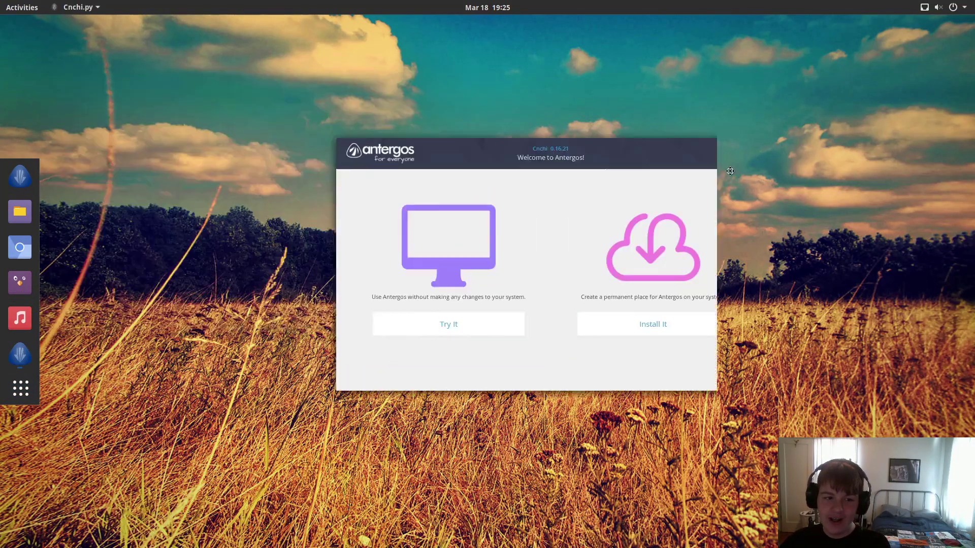
- Choose Install It, keep English as the installer language, and pass the system check
left_click_drag(730, 172, 571, 149)
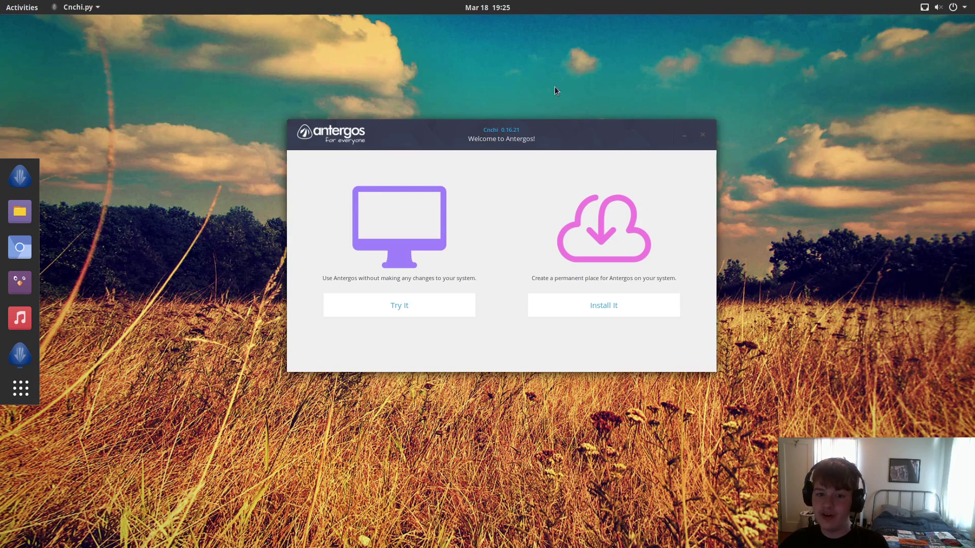
left_click(612, 308)
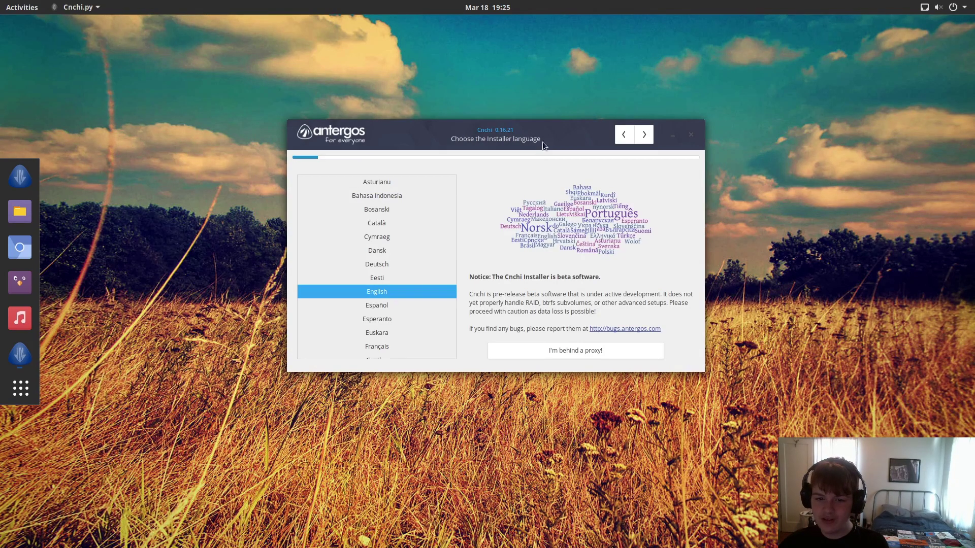
left_click(643, 133)
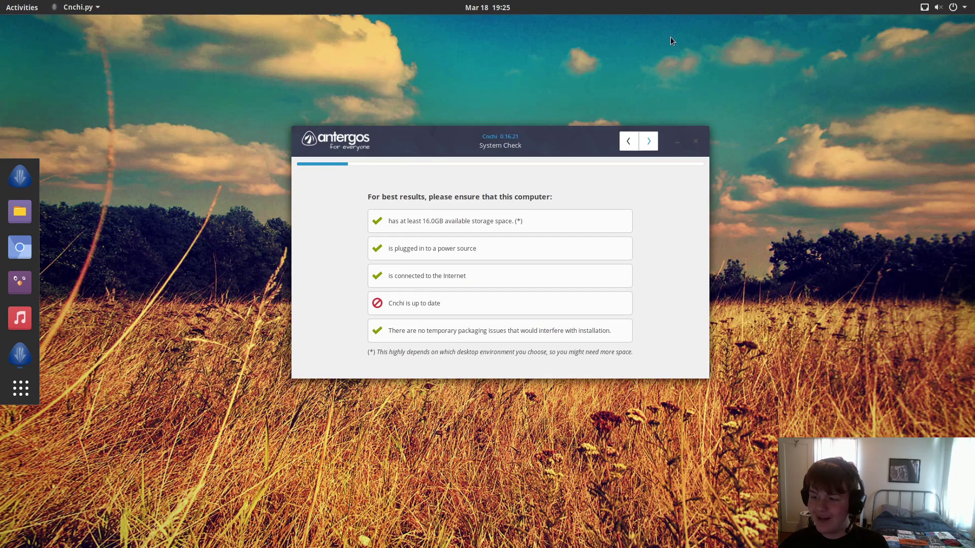
left_click(644, 145)
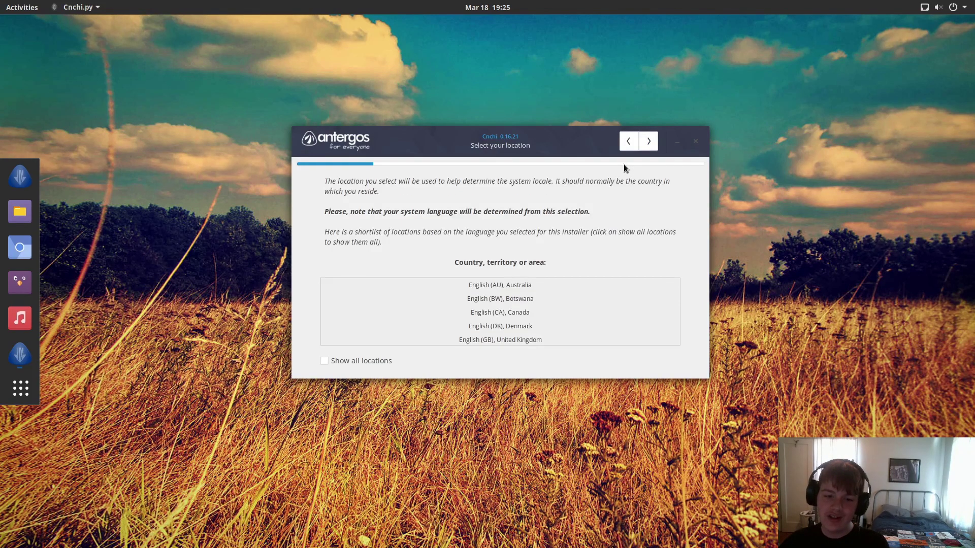
- Show all locations, accept the America/Los_Angeles timezone, and choose the English (US) keyboard
scroll(561, 305, "down", 4)
scroll(532, 327, "up", 4)
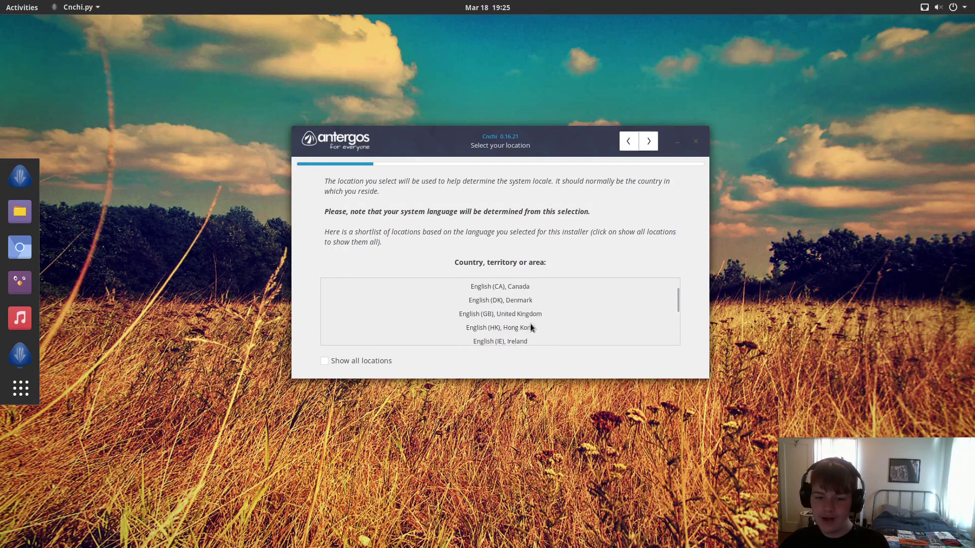
left_click(324, 361)
scroll(416, 318, "down", 5)
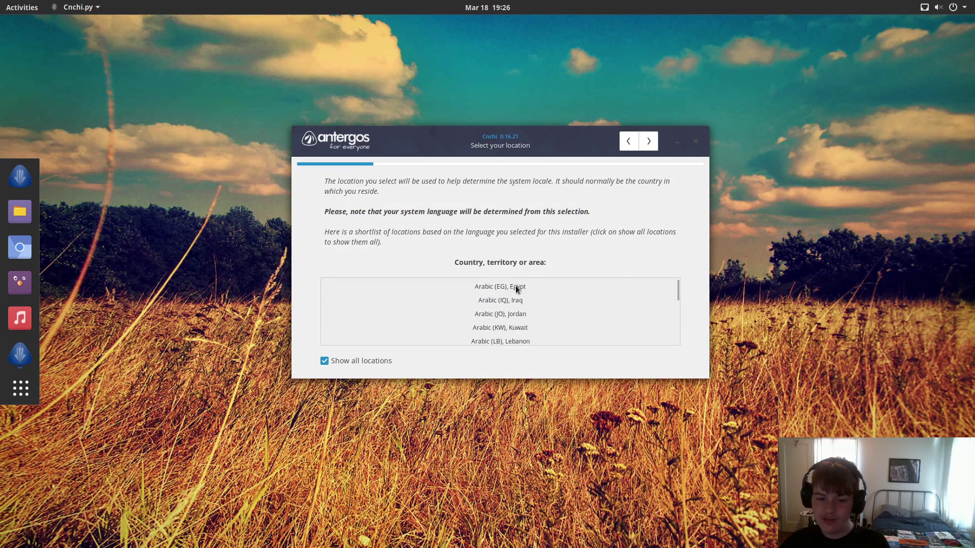
left_click(648, 141)
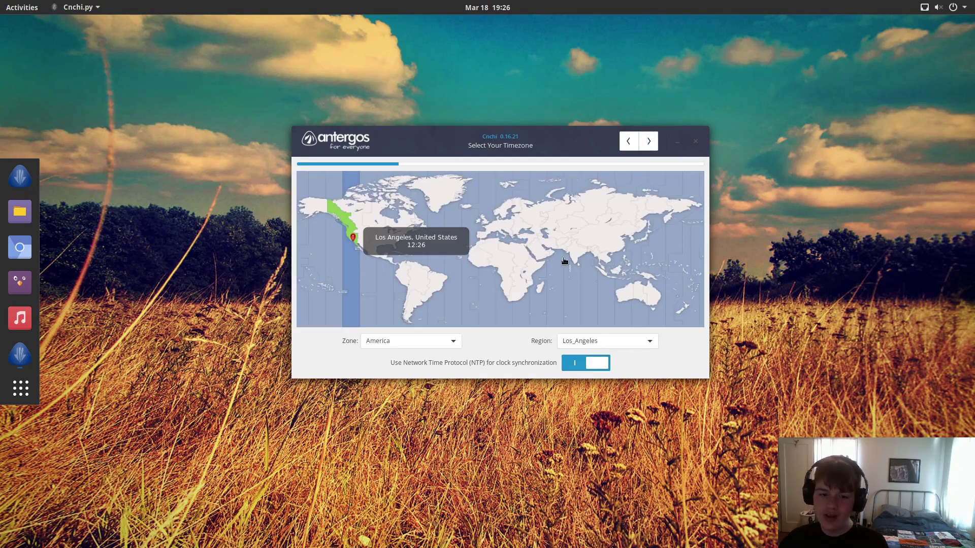
left_click(652, 140)
scroll(319, 304, "down", 5)
left_click(327, 291)
- Preview the Base, Budgie, Cinnamon and Deepin desktop options
left_click(652, 139)
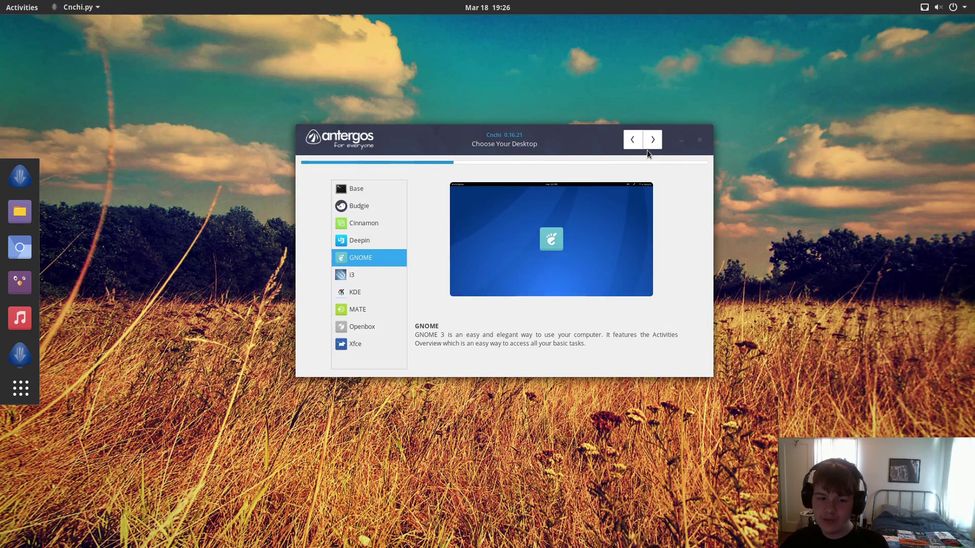
left_click_drag(504, 149, 482, 178)
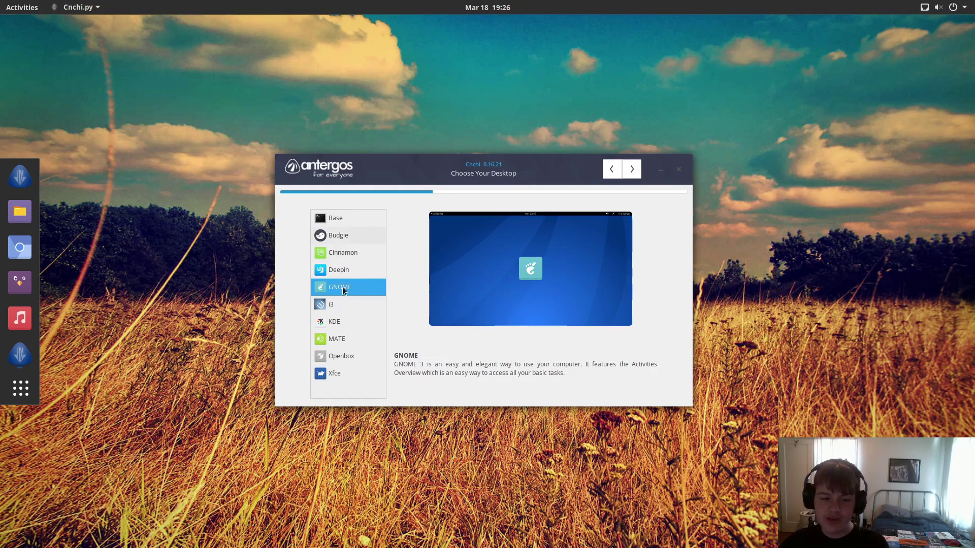
left_click(342, 223)
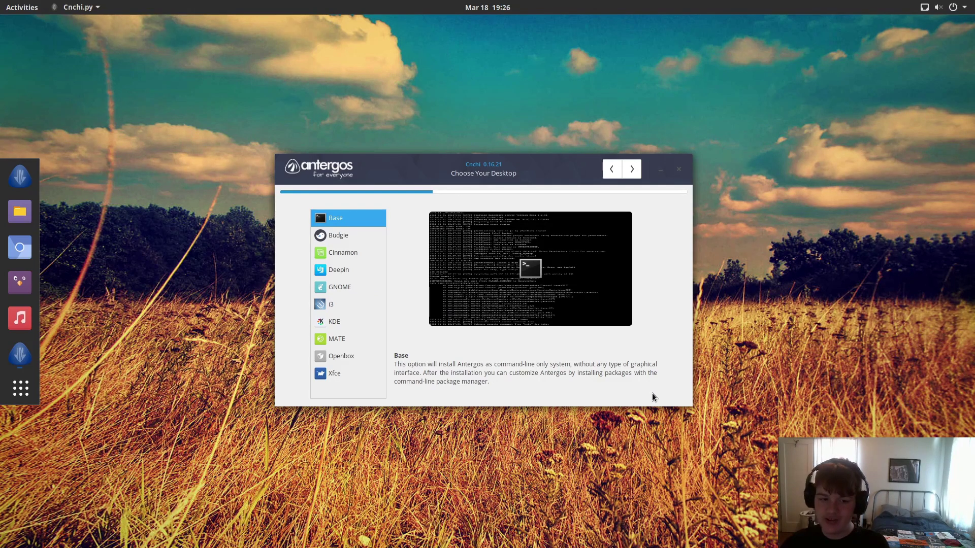
left_click(339, 238)
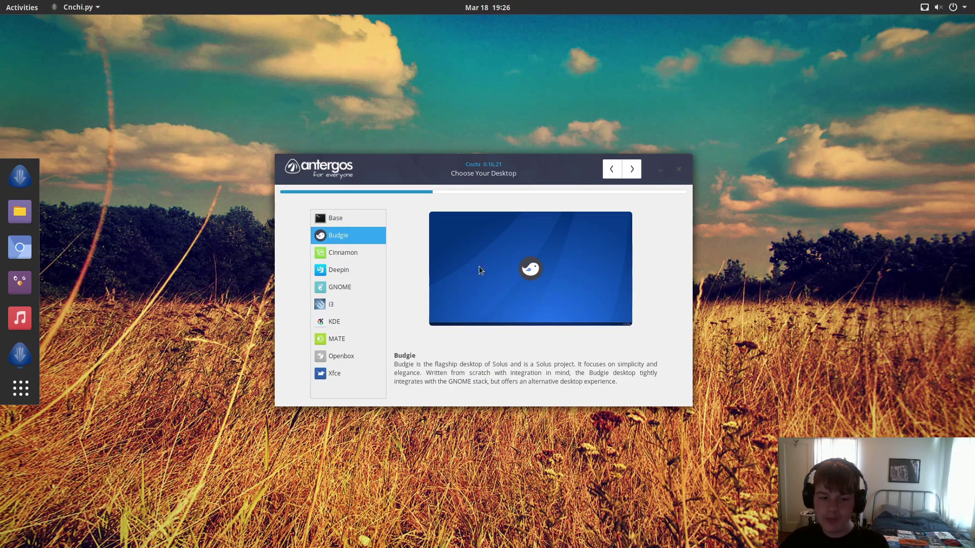
left_click(343, 254)
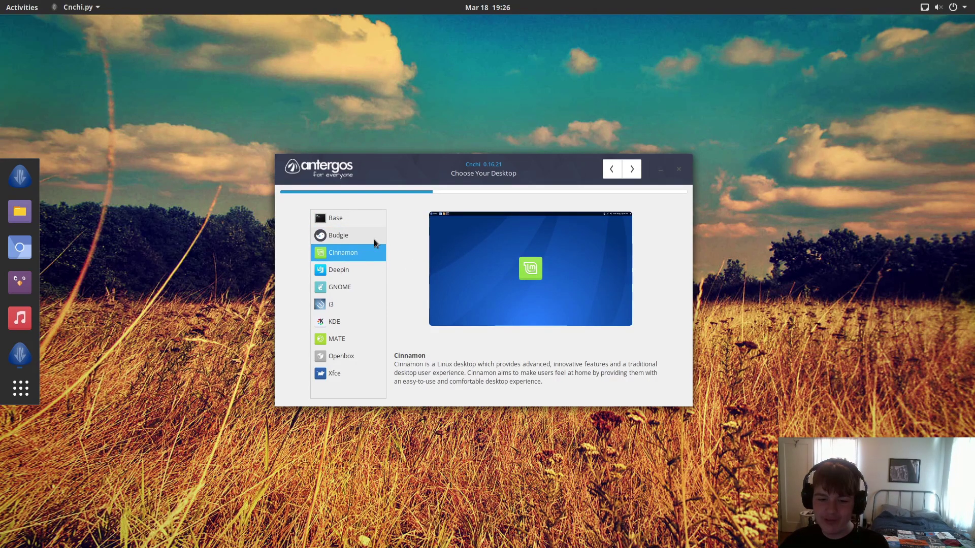
left_click(333, 274)
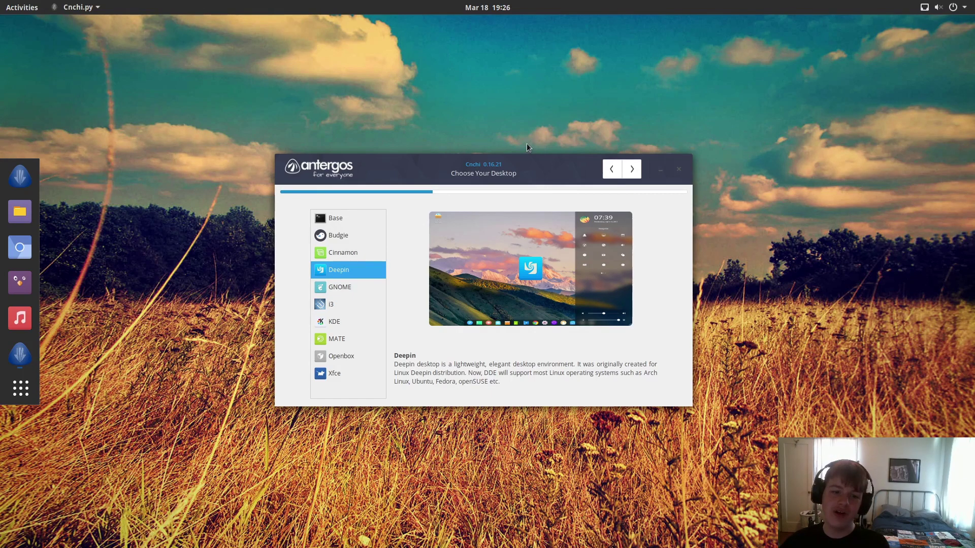
mouse_move(527, 158)
left_mouse_down()
mouse_move(541, 148)
mouse_move(521, 163)
mouse_move(528, 150)
mouse_move(532, 170)
left_mouse_up()
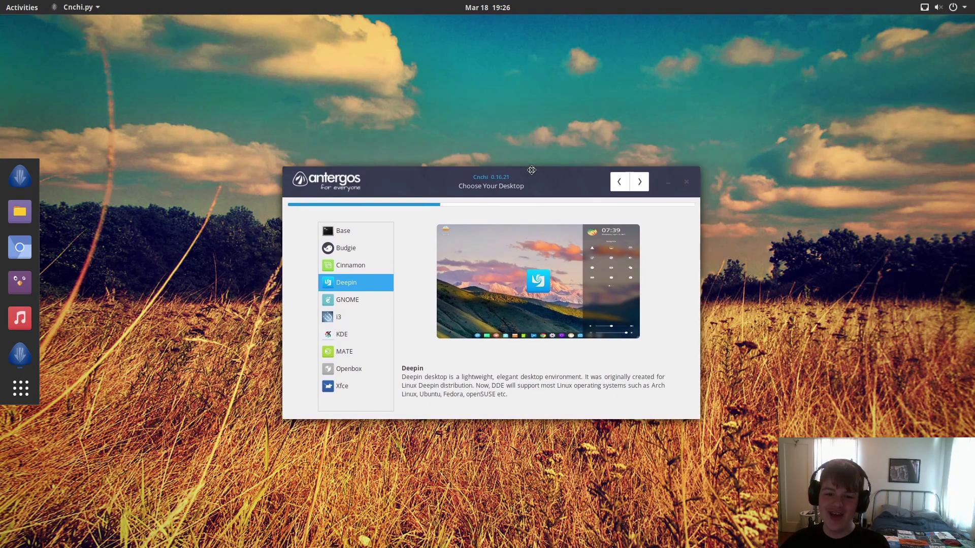
- Preview GNOME, i3, KDE, MATE, Openbox and Xfce, then select GNOME and continue
left_click(365, 302)
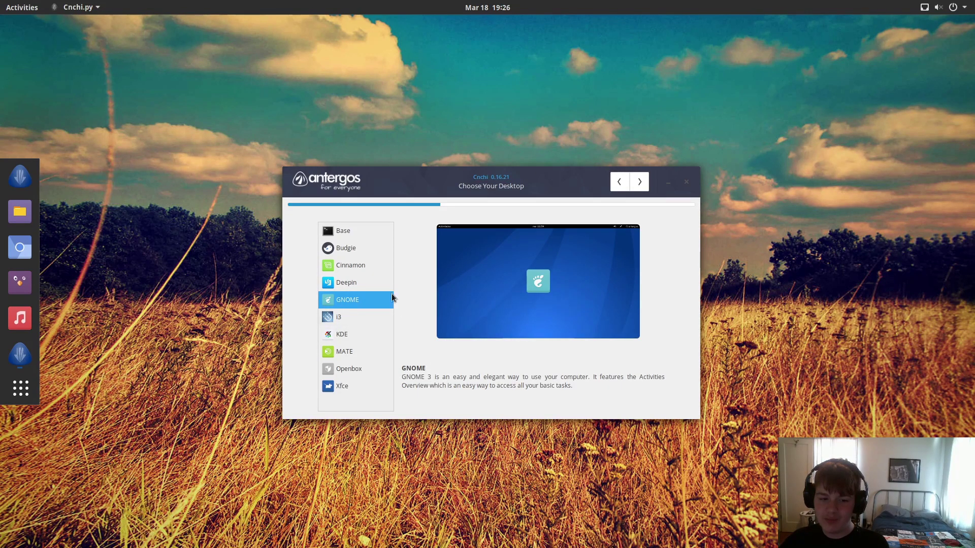
left_click(358, 317)
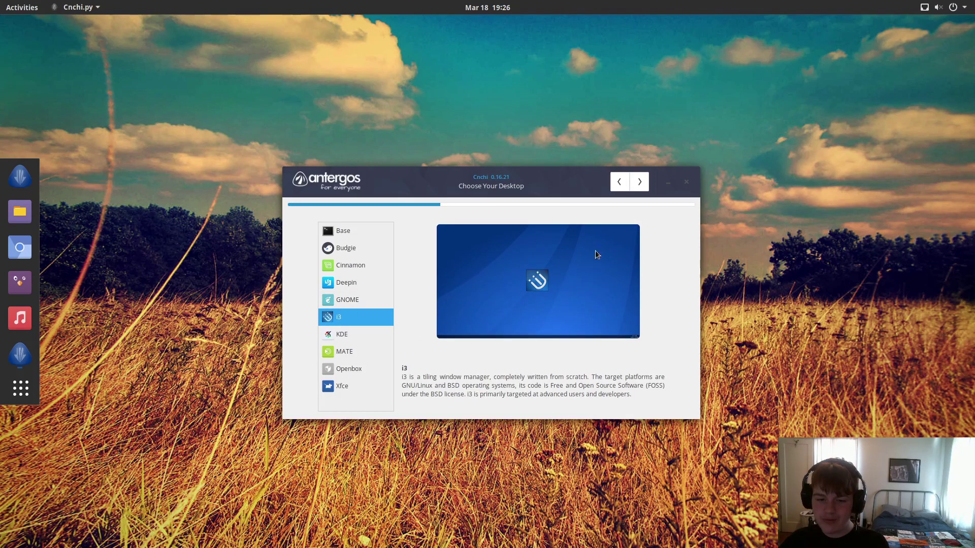
left_click(342, 335)
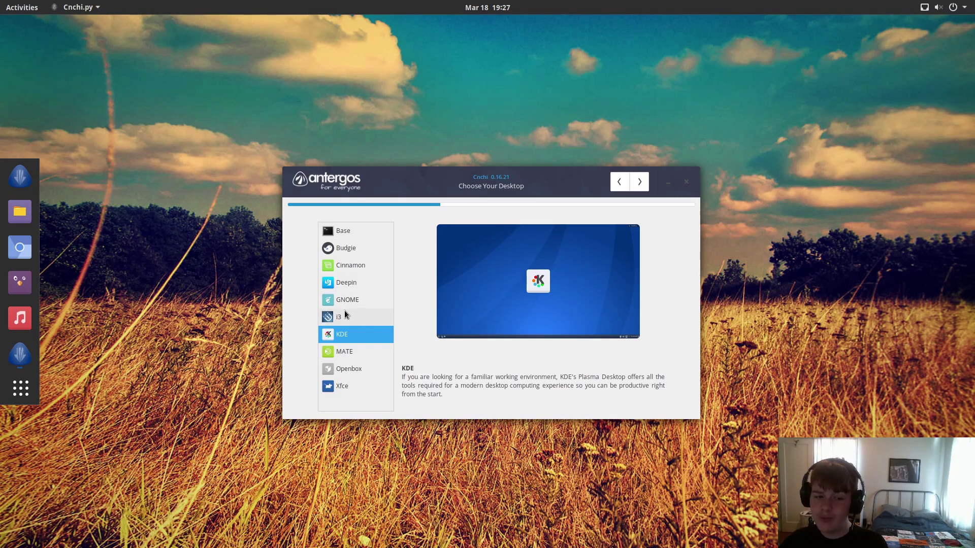
left_click(345, 357)
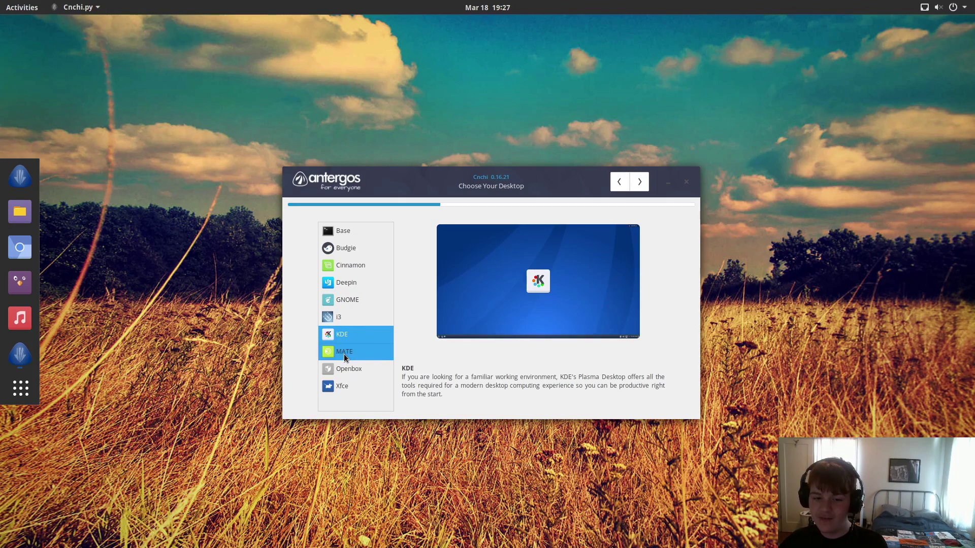
left_click_drag(587, 184, 606, 168)
left_click(383, 357)
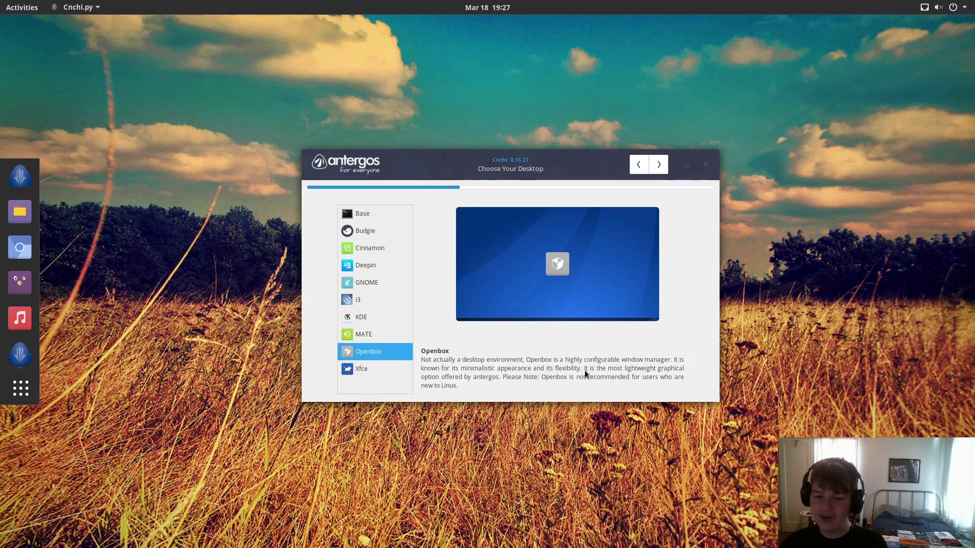
left_click(381, 369)
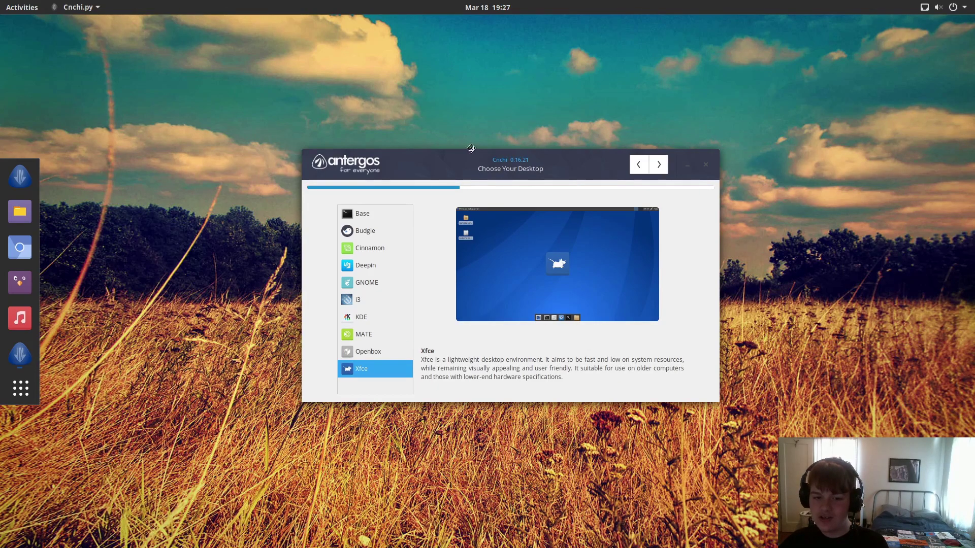
left_click_drag(455, 151, 402, 141)
left_click(315, 272)
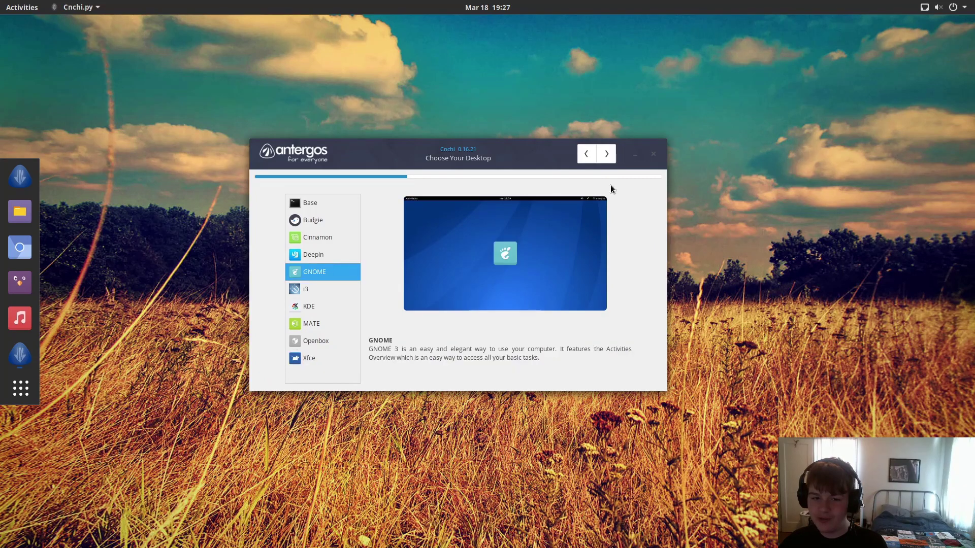
left_click(606, 153)
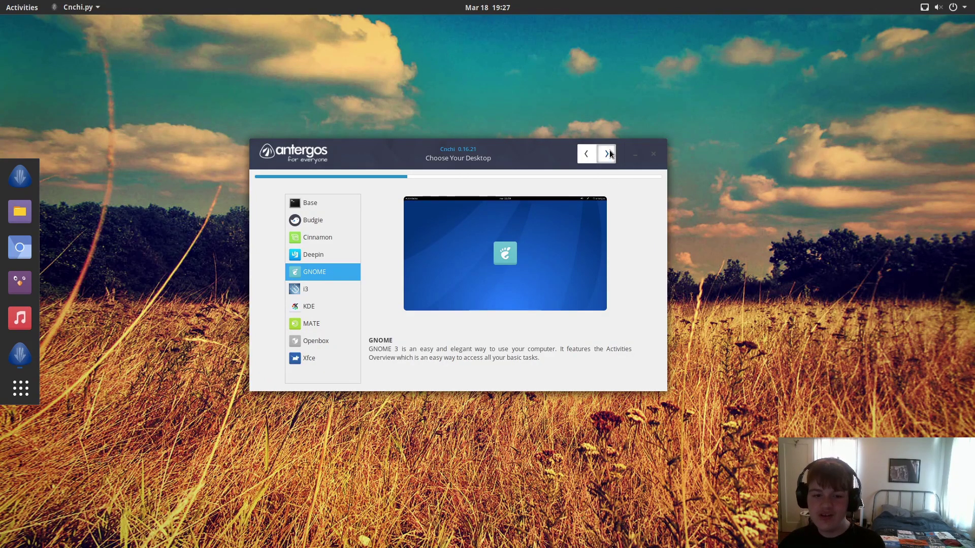
- Try the Advanced power management and Bluetooth switches, then toggle LibreOffice and Steam + PlayonLinux
left_click_drag(548, 162, 583, 158)
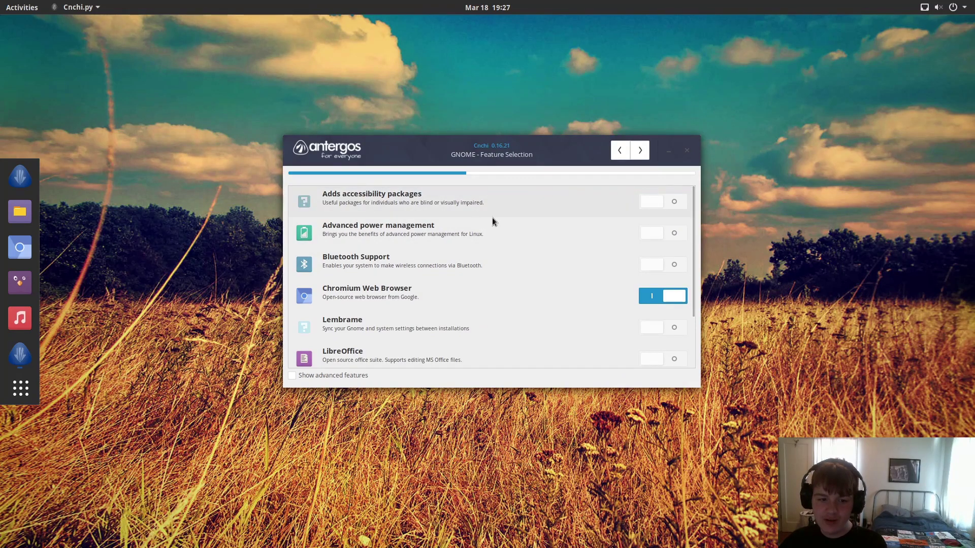
left_click(651, 232)
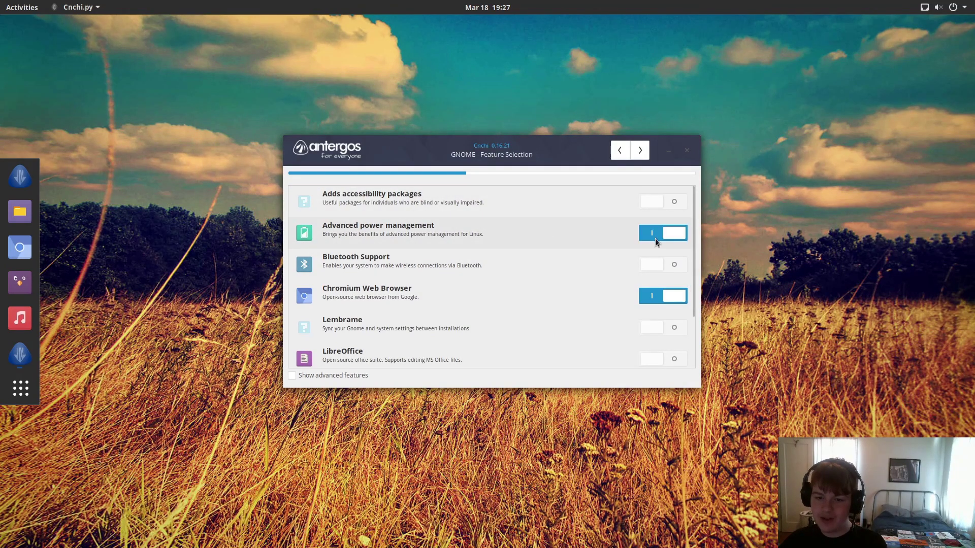
left_click(654, 237)
left_click(655, 269)
left_click(655, 269)
scroll(613, 275, "down", 2)
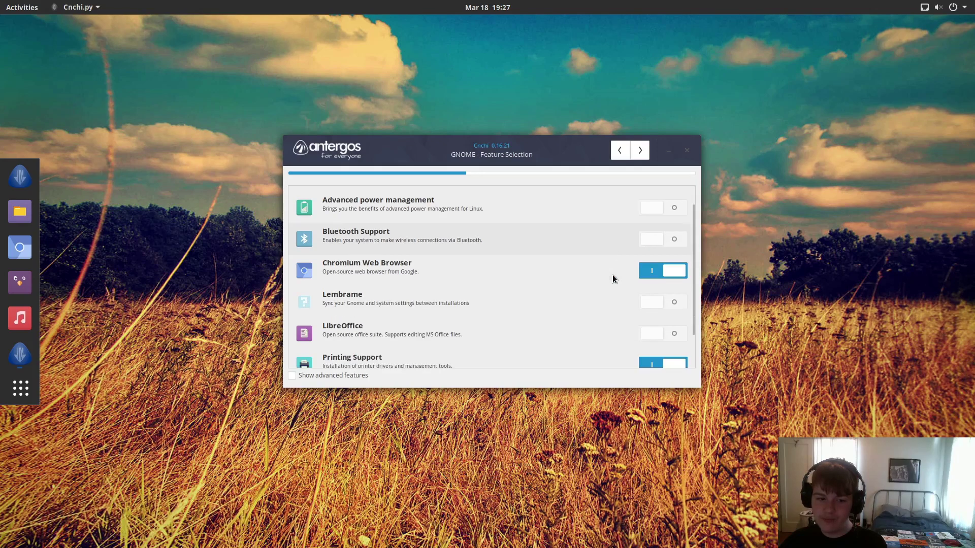
left_click(374, 269)
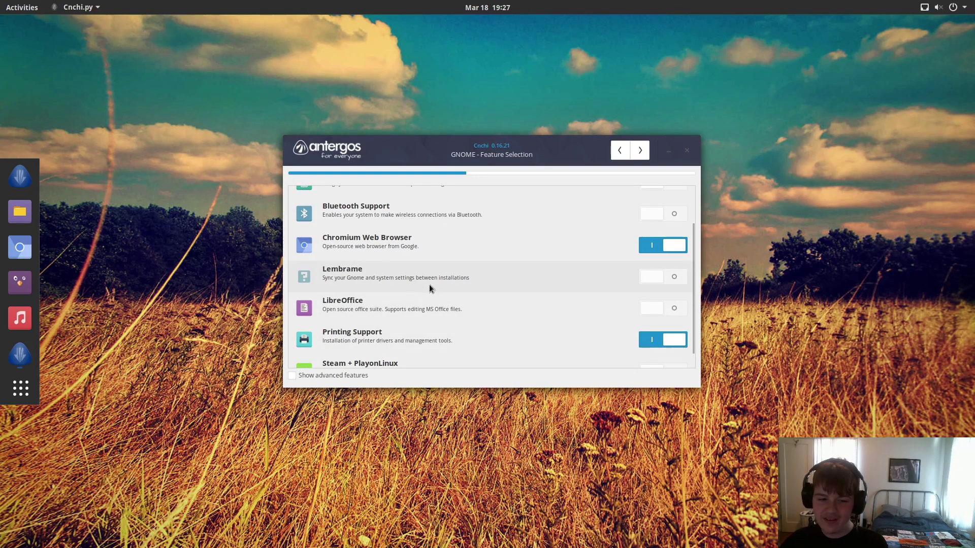
left_click(651, 308)
scroll(554, 325, "down", 1)
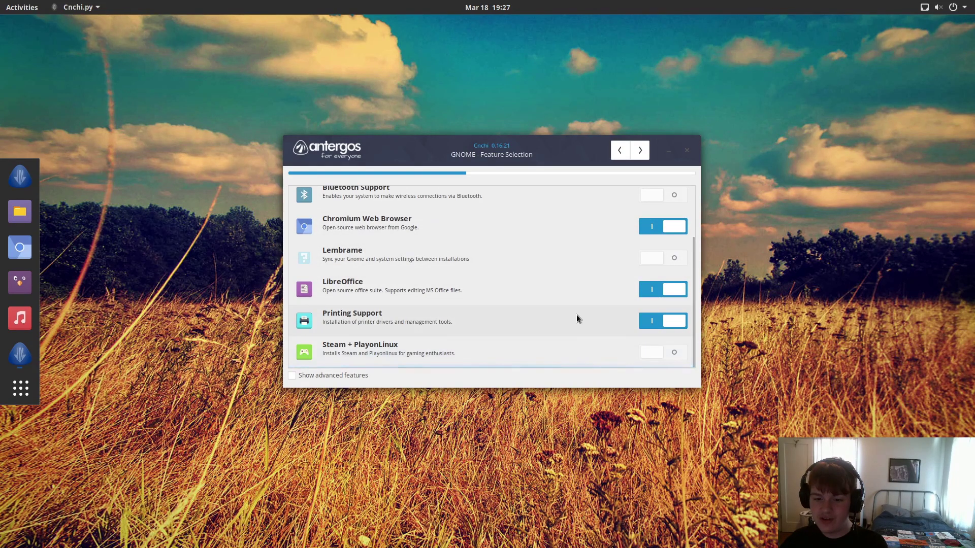
scroll(574, 315, "up", 3)
scroll(569, 319, "down", 2)
left_click(663, 350)
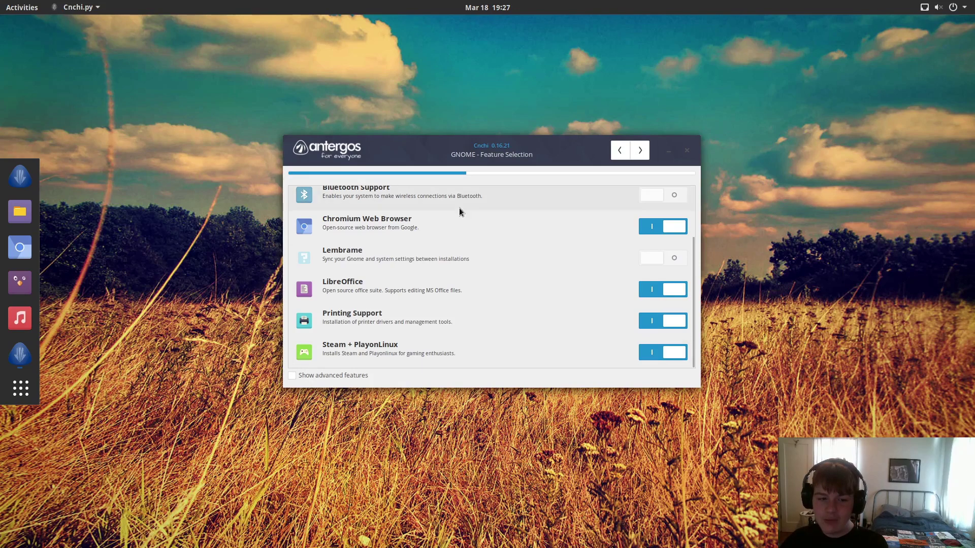
scroll(426, 275, "up", 3)
scroll(396, 325, "down", 1)
- Show advanced features, toggle AUR support, Firefox and Flash plugins, then hide them and continue
left_click(327, 373)
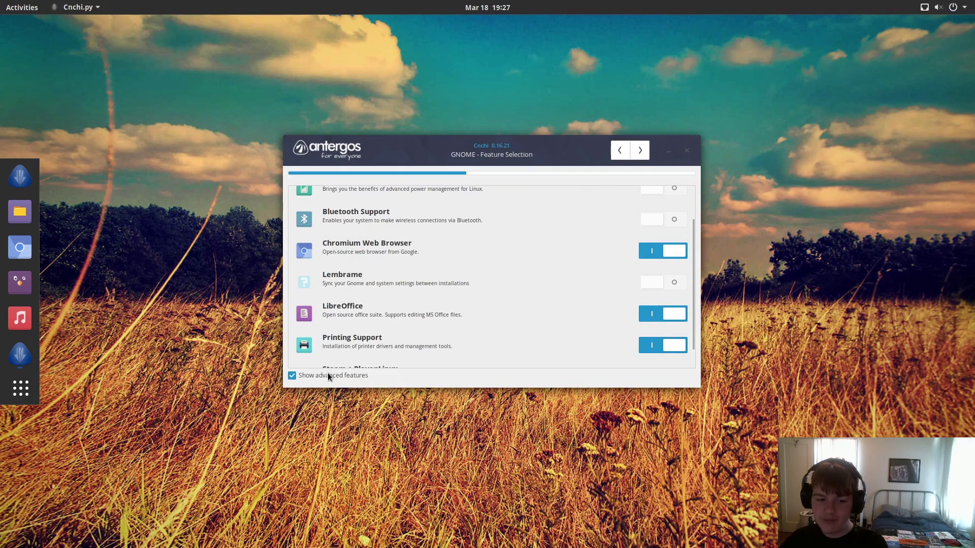
scroll(376, 257, "up", 1)
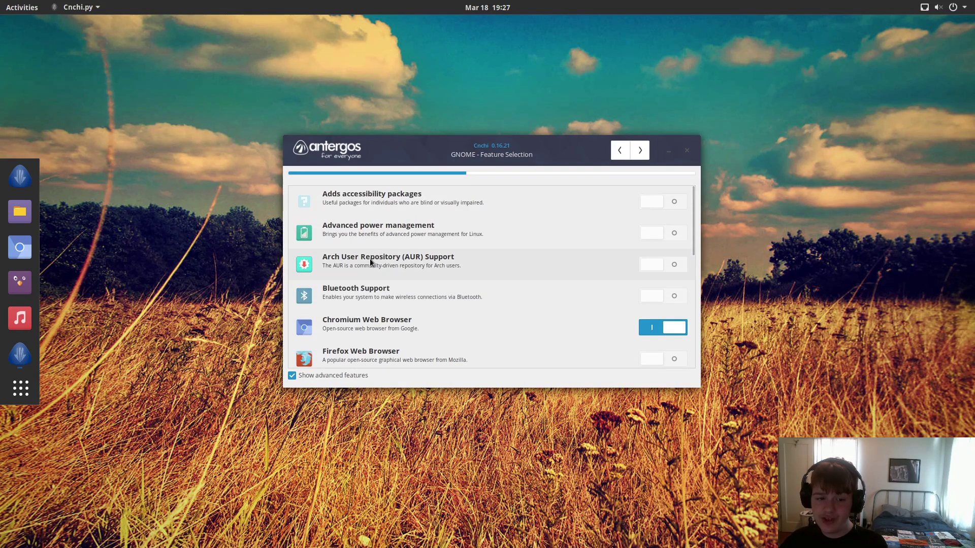
left_click(653, 262)
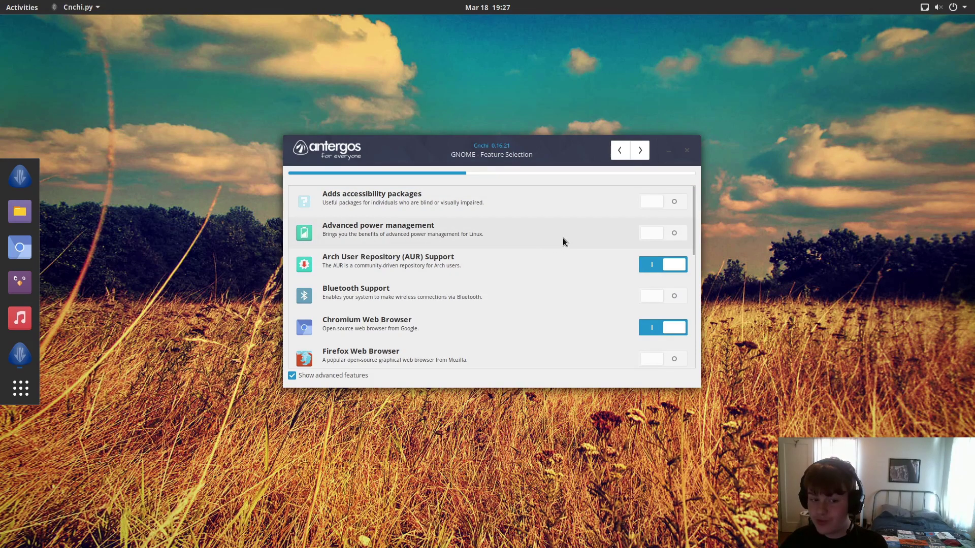
left_click(663, 359)
scroll(641, 263, "down", 3)
left_click(654, 246)
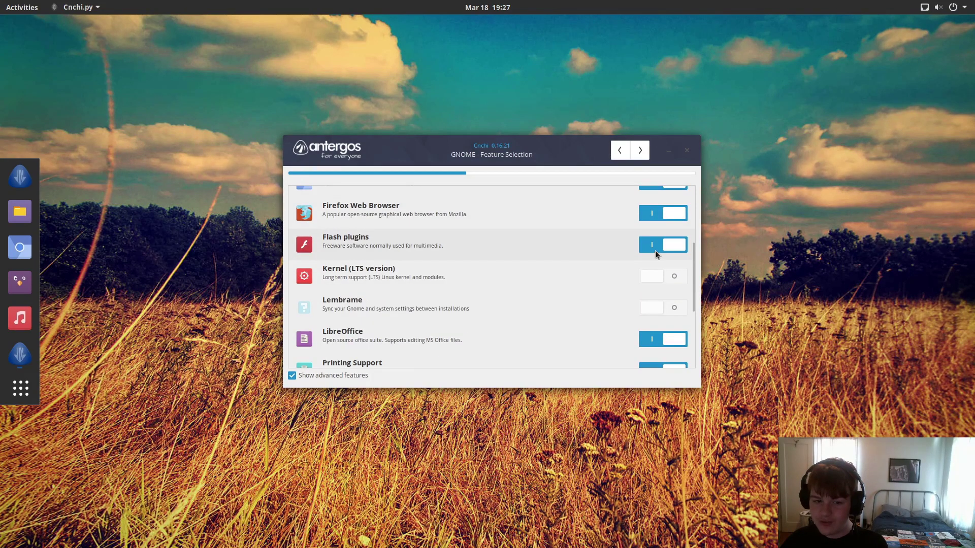
scroll(648, 257, "down", 3)
scroll(510, 274, "up", 5)
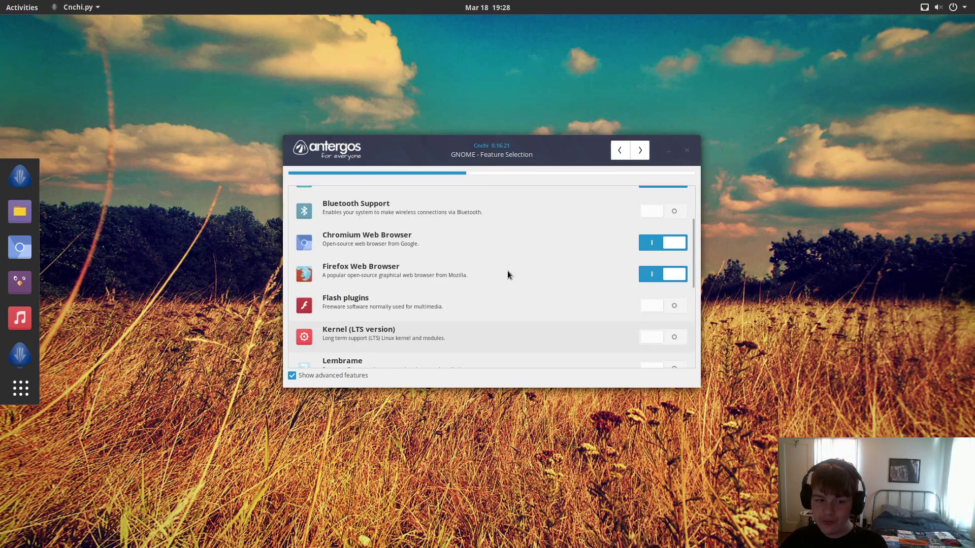
left_click(312, 375)
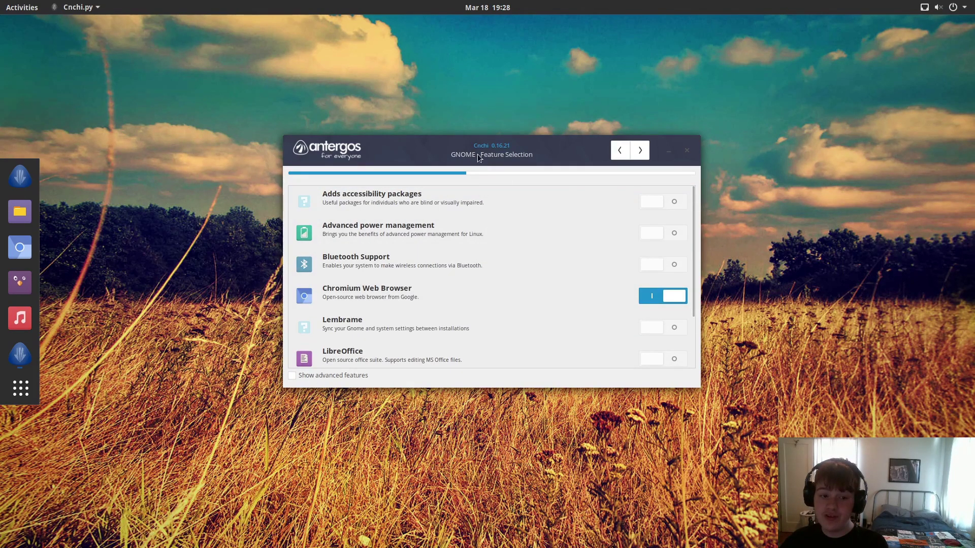
left_click(640, 149)
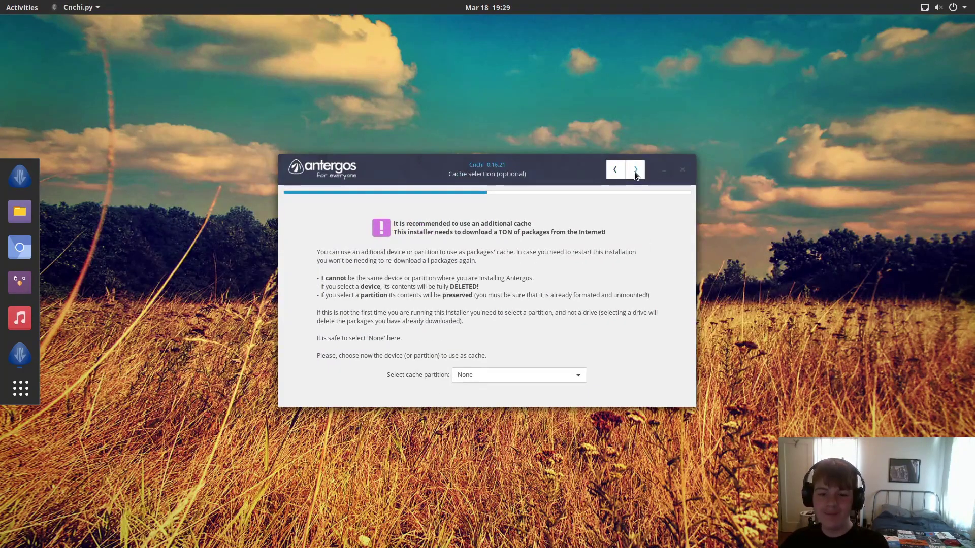
- Pass the Cache, Mirrors and Installation Type pages, then start the erase-disk install and confirm
left_click(636, 170)
left_click(658, 166)
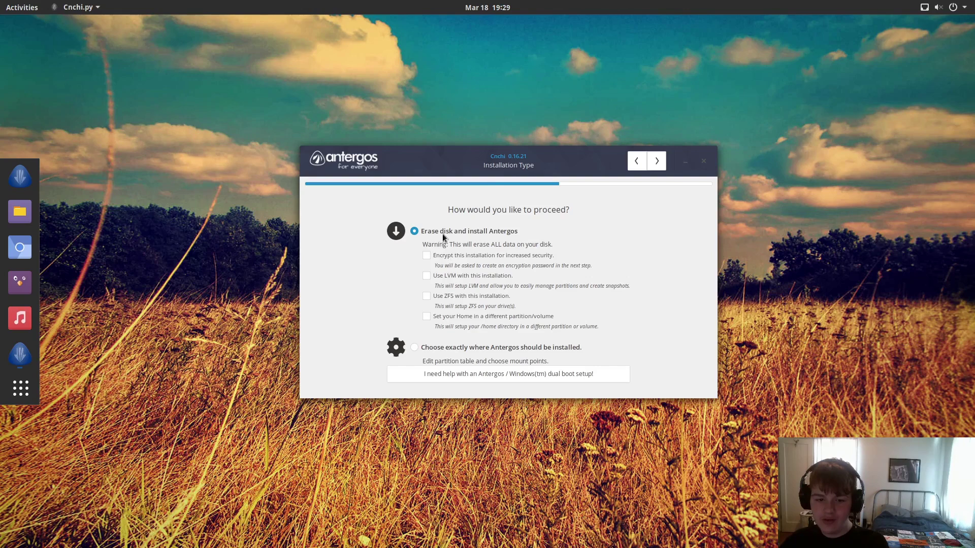
left_click(447, 317)
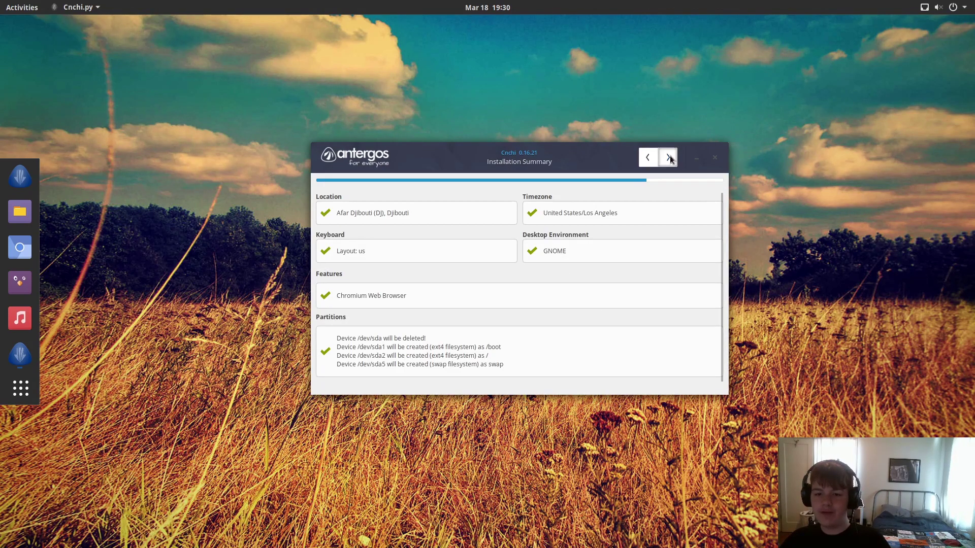
left_click(670, 158)
left_click(543, 293)
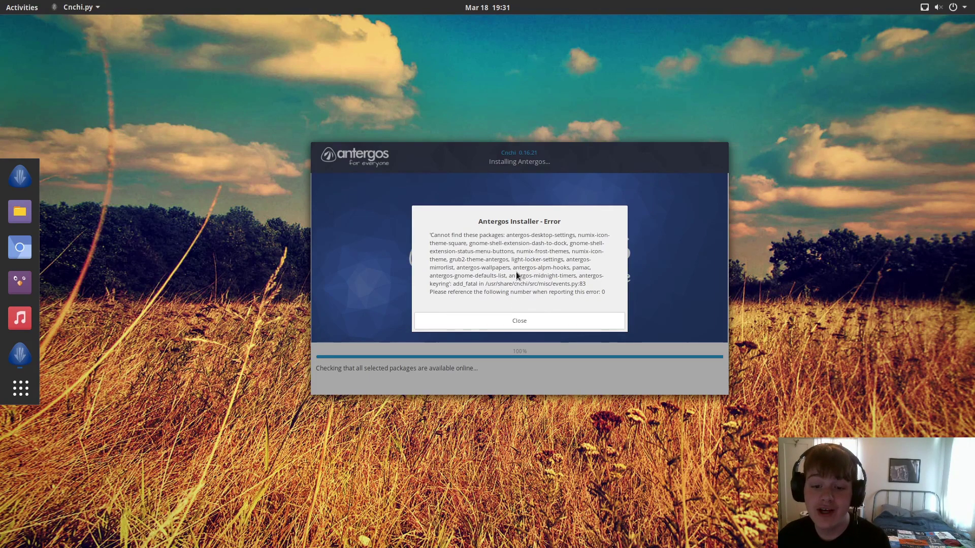
- Close the missing-packages error dialog, which also quits the installer
left_click(520, 320)
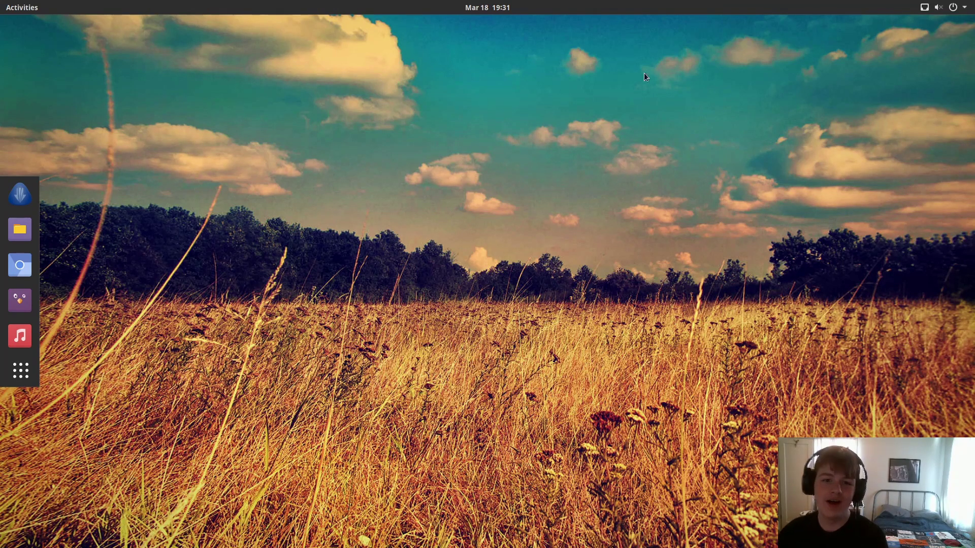
- Glance at the calendar panel and the system status menu in the top bar
left_click(517, 6)
left_click(942, 19)
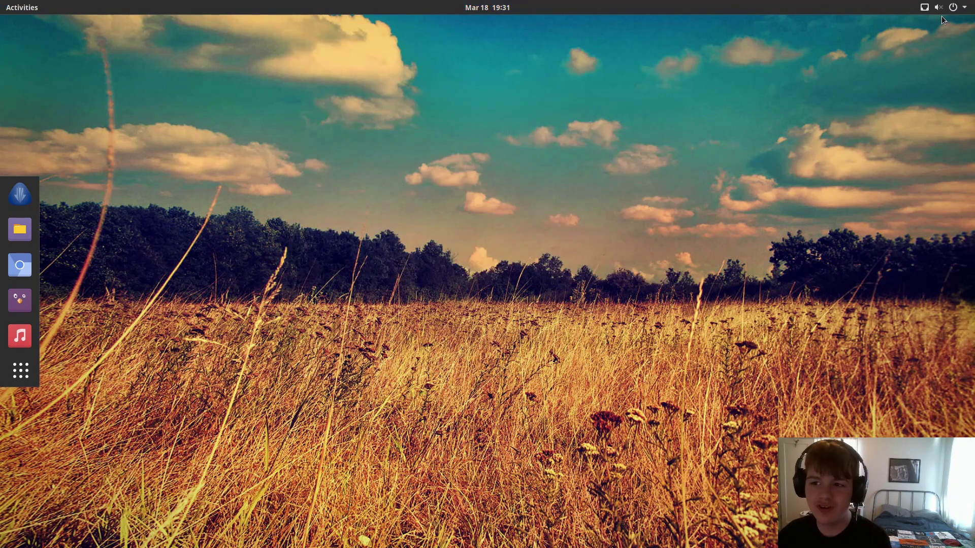
left_click(940, 7)
left_click(940, 7)
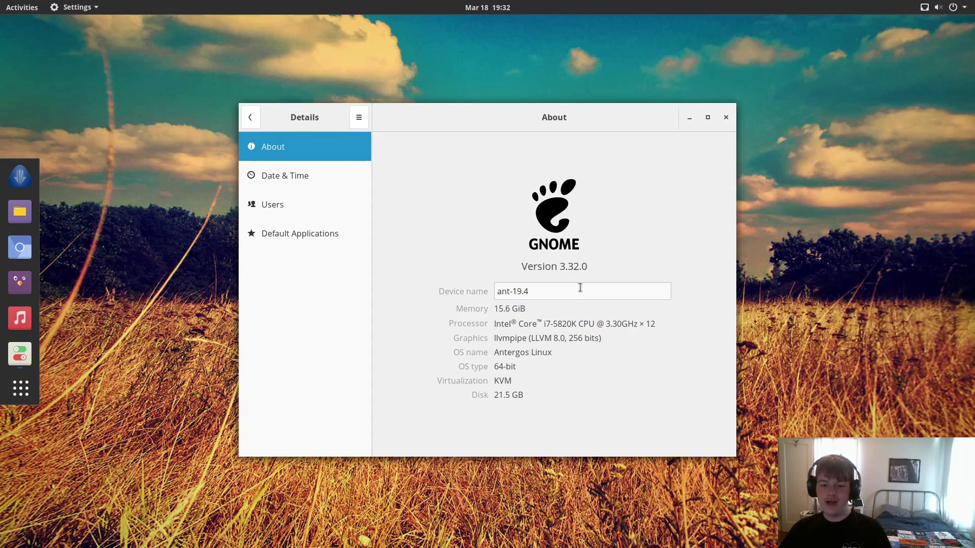
- Select the GNOME version 3.32.0 on the About page, then close Settings
left_click_drag(559, 266, 614, 262)
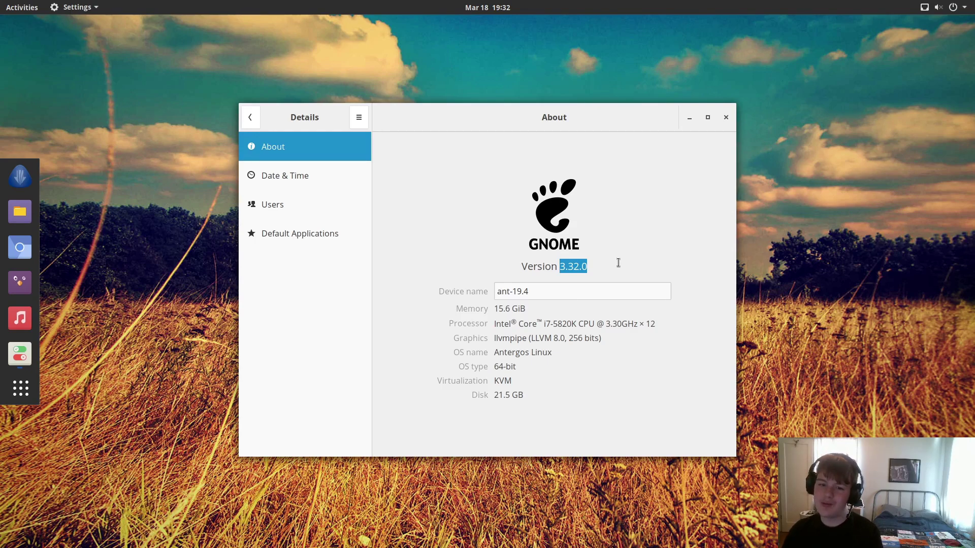
left_click_drag(526, 157, 589, 178)
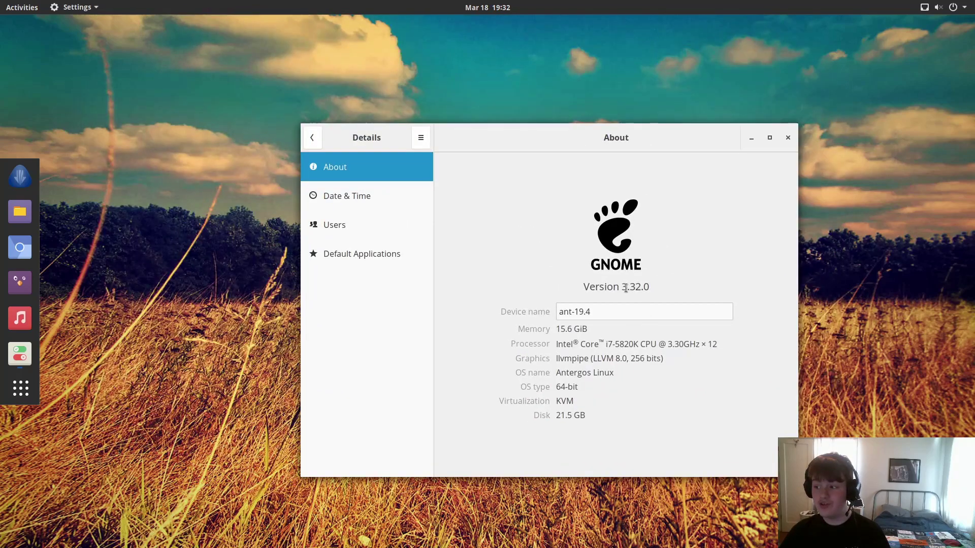
left_click_drag(620, 285, 647, 279)
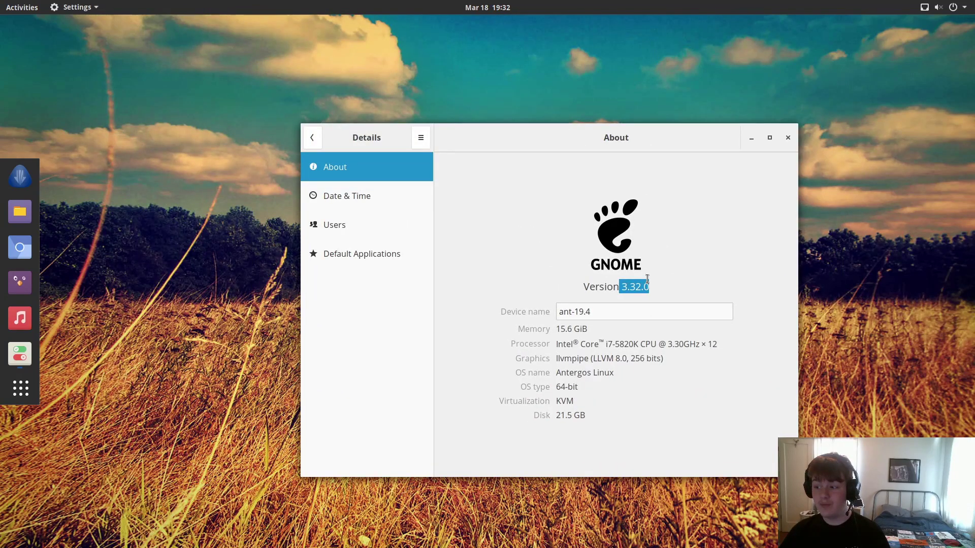
left_click(787, 138)
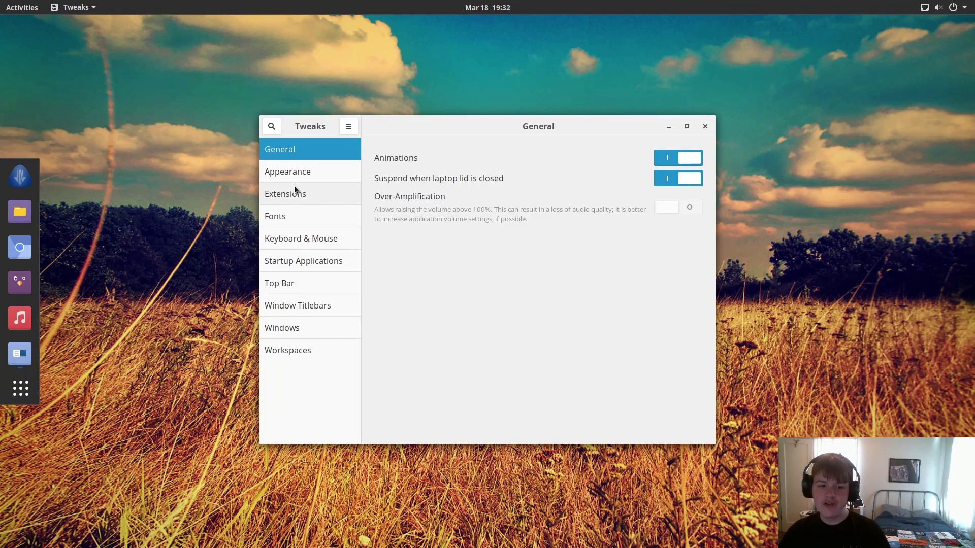
- Set the Tweaks Applications theme to Numix-Frost in Appearance
left_click(294, 184)
left_click(294, 173)
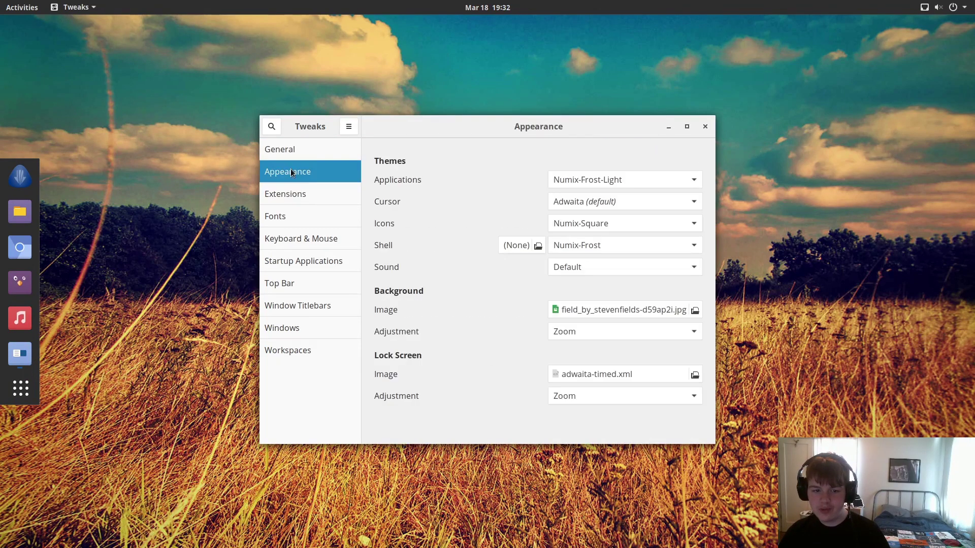
left_click(626, 180)
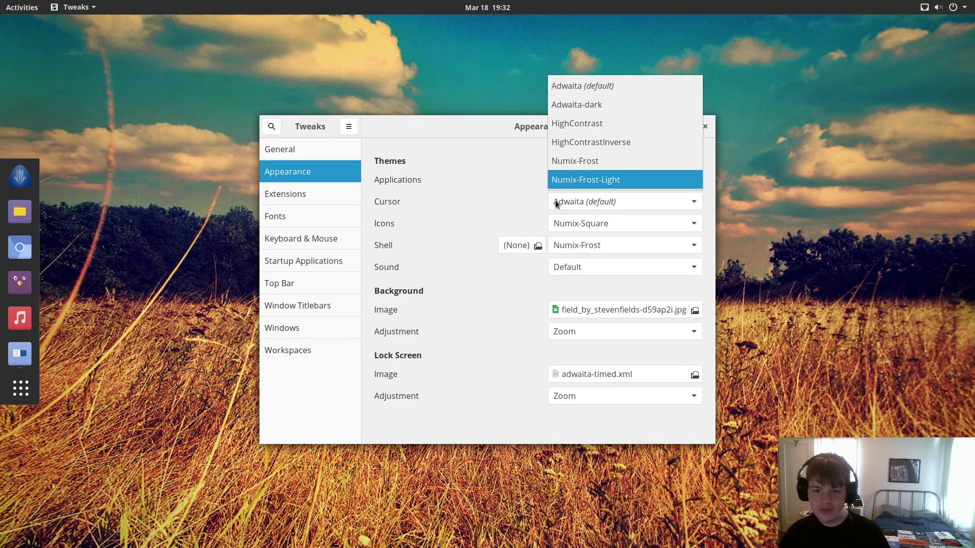
left_click(513, 183)
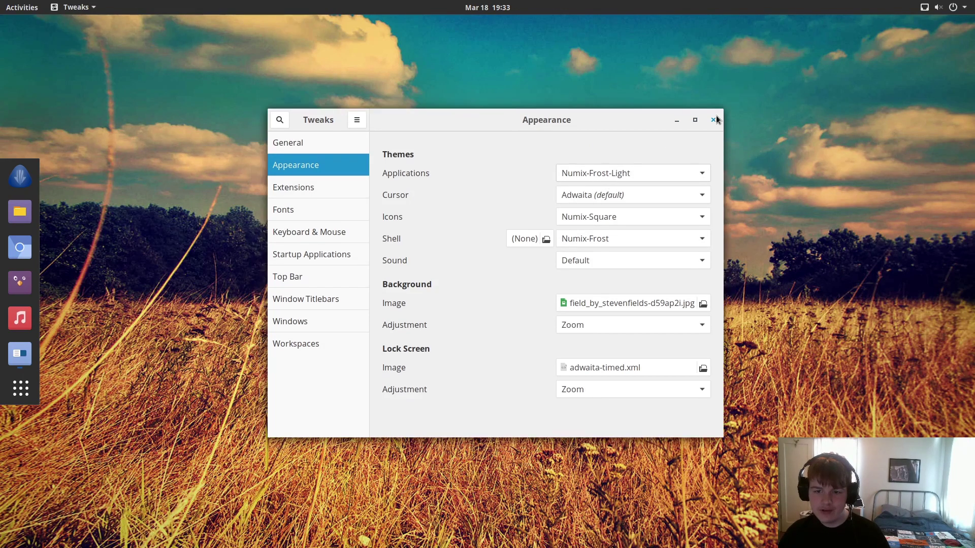
left_click(641, 173)
left_click(615, 159)
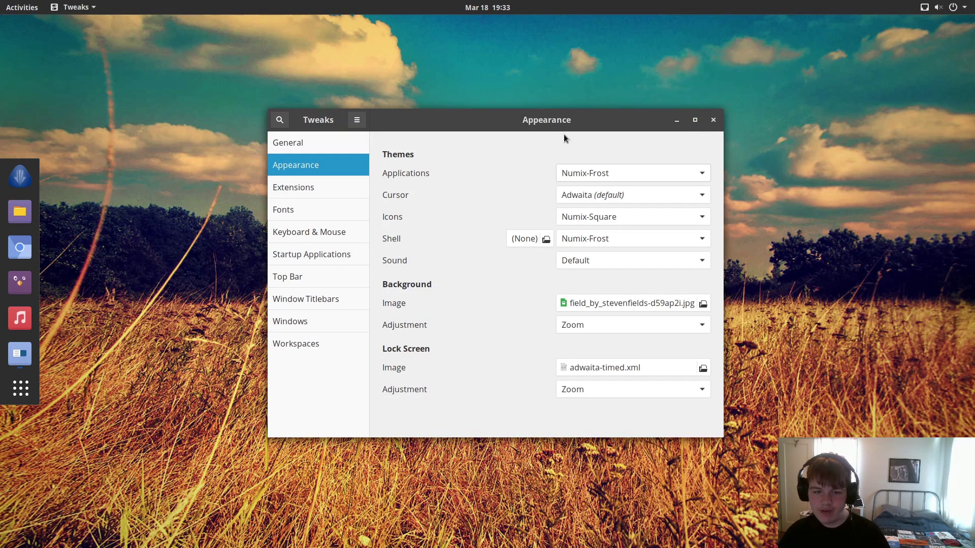
left_click_drag(597, 114, 575, 119)
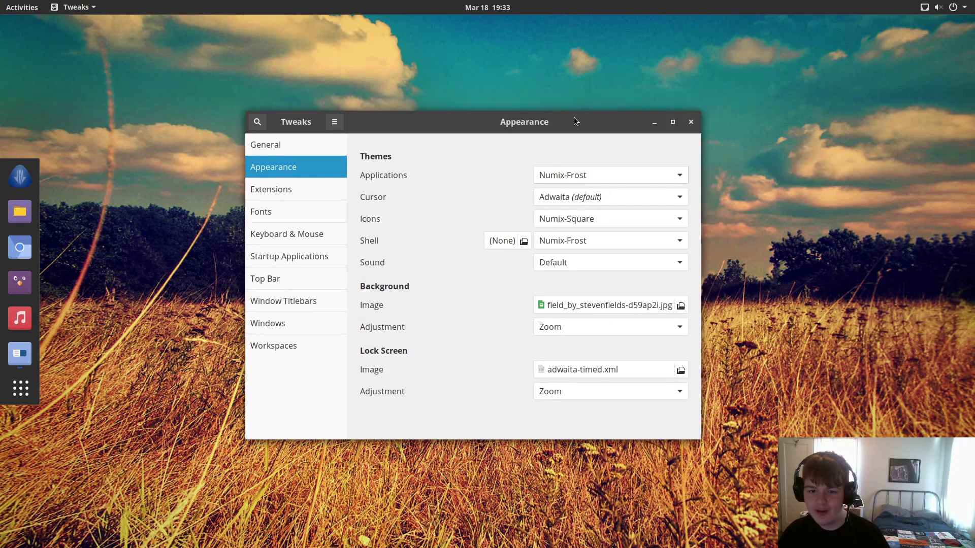
- Leave the shell theme as Numix-Frost, view Extensions, then bring up the app grid
left_click(554, 243)
left_click(554, 243)
left_click(271, 189)
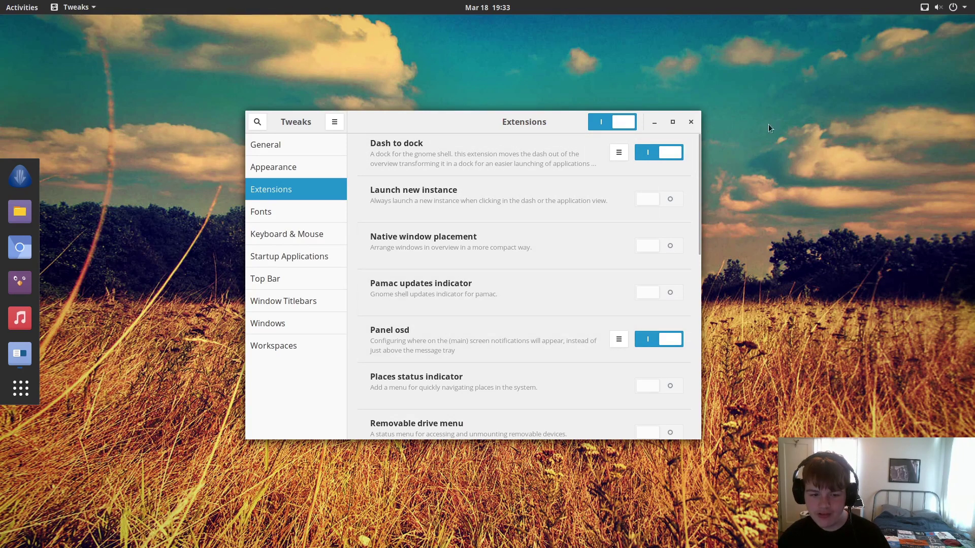
key("super+a")
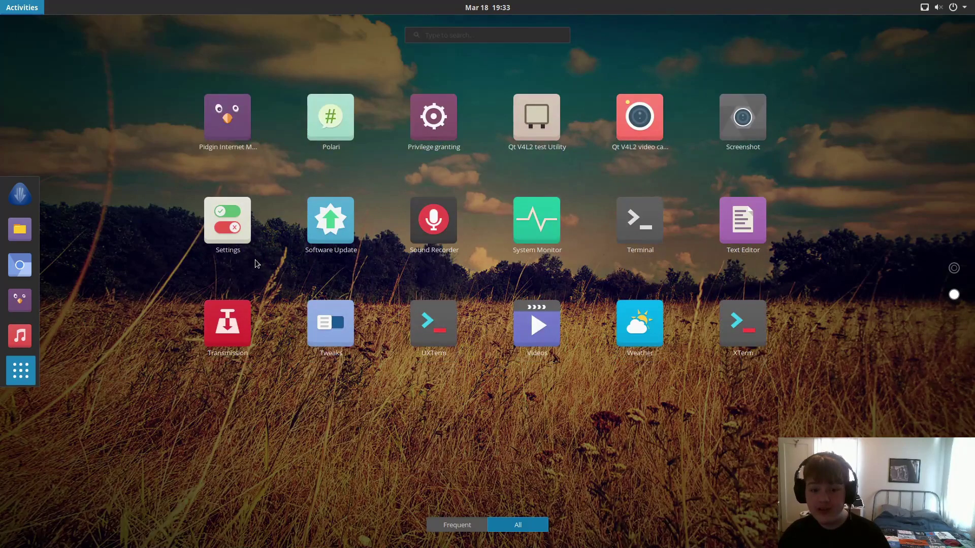
- Page through the app grid, check the calendar and system status menu, then reopen the grid
scroll(256, 263, "down", 1)
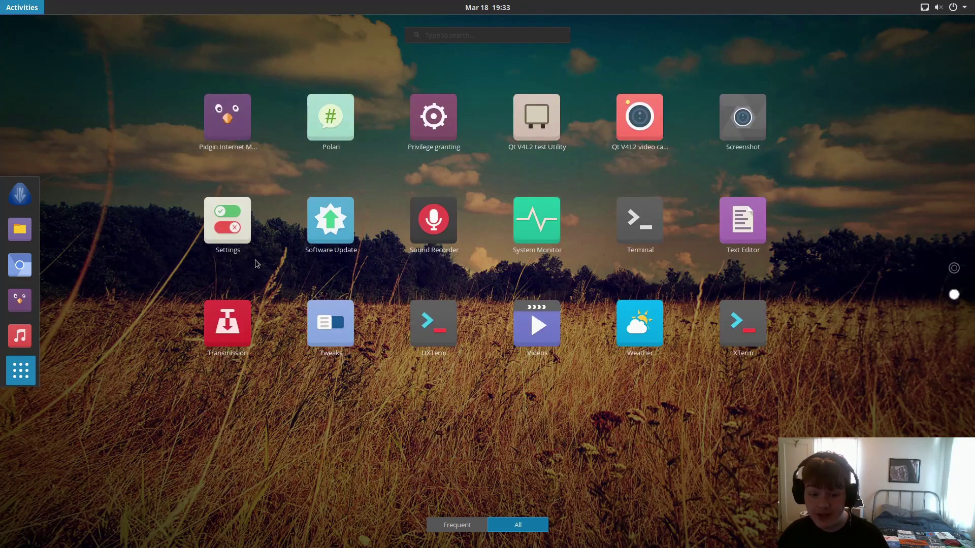
scroll(255, 260, "up", 1)
key("Escape")
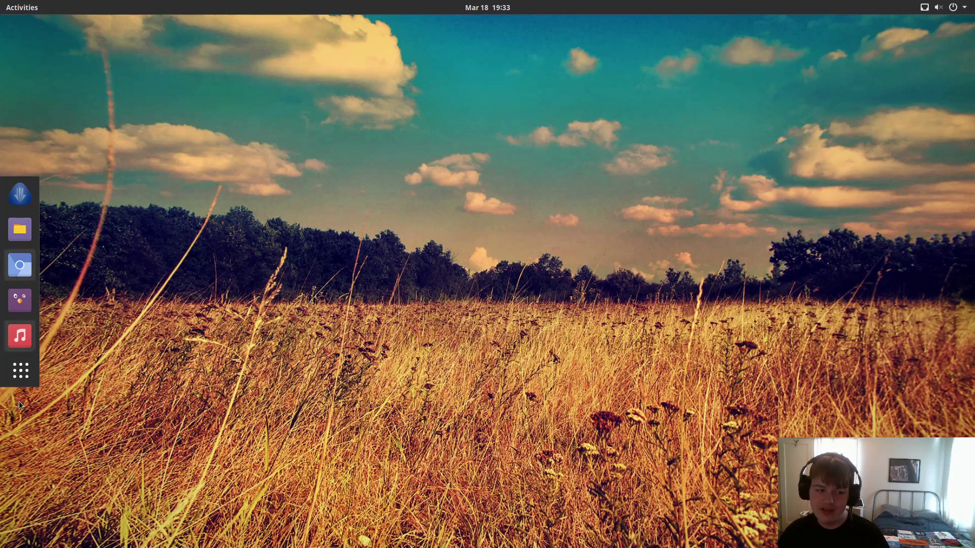
left_click(505, 3)
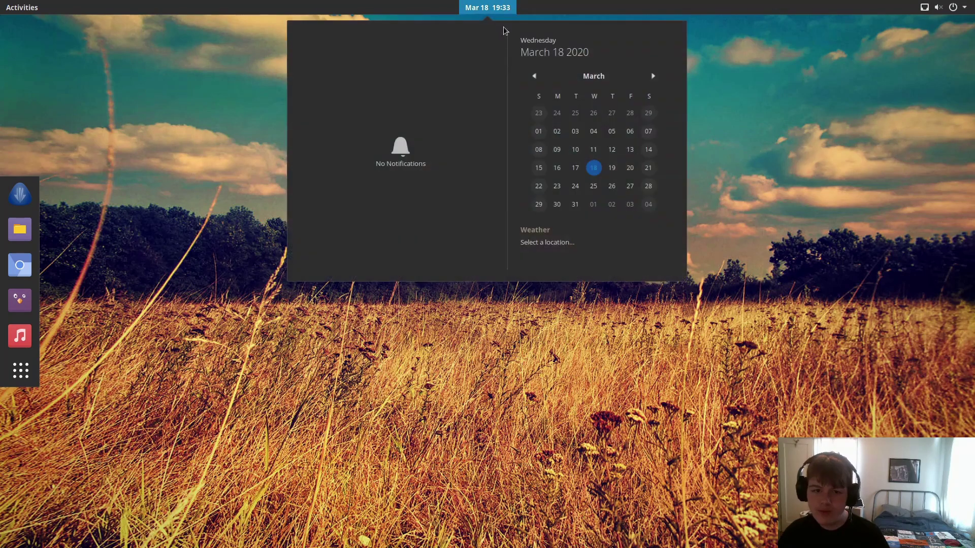
left_click(967, 7)
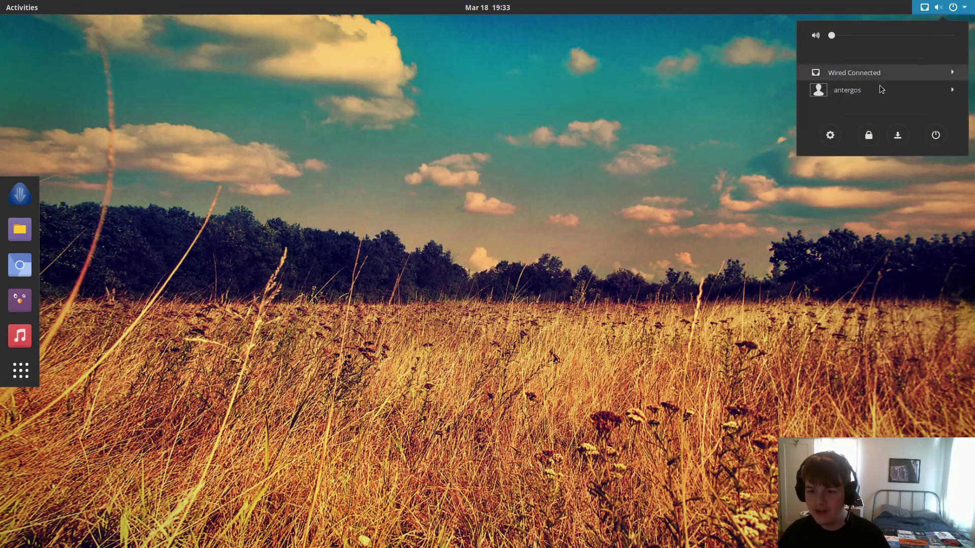
key("super+a")
- Open Light Locker Settings, centre it, and set Blank screen after to Never
left_click(330, 391)
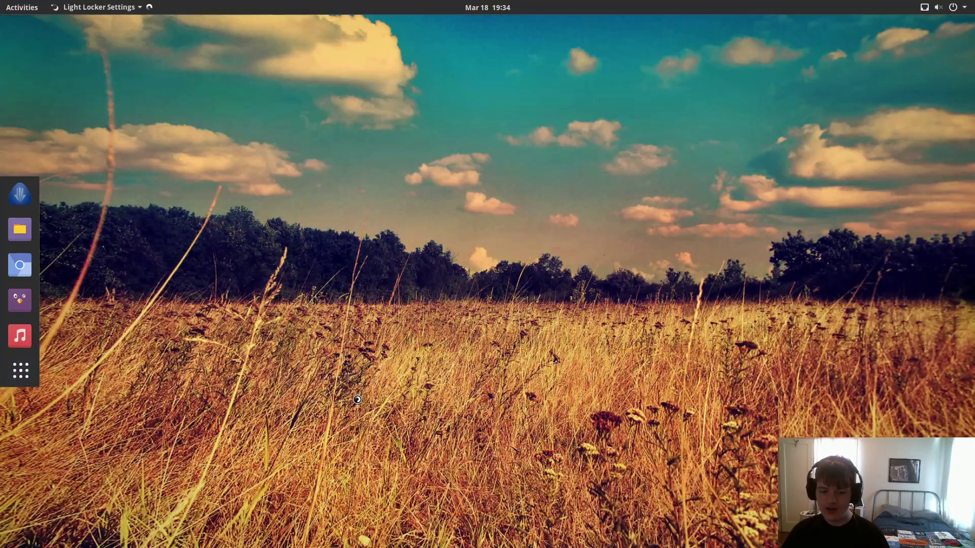
left_click_drag(274, 94, 614, 108)
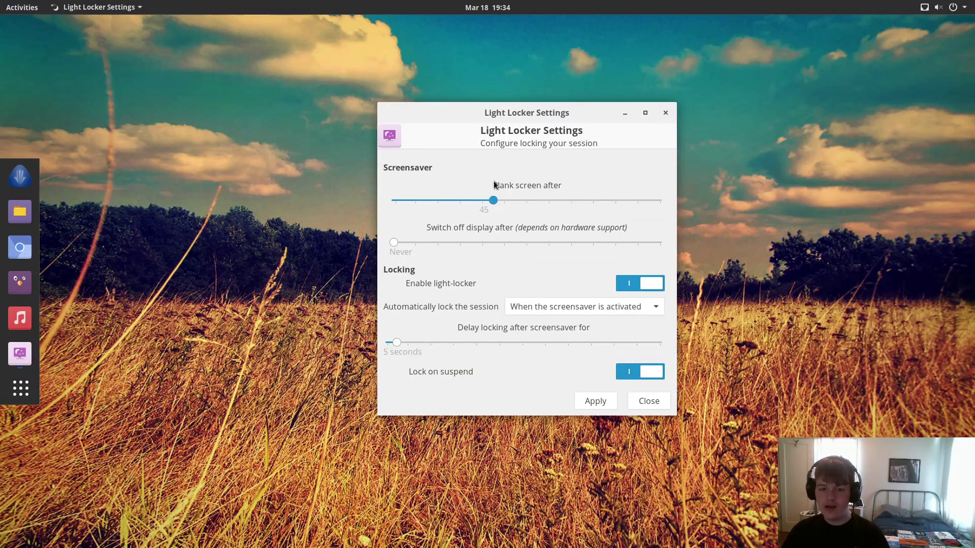
key("Page_Up")
key("Page_Up")
key("Page_Up")
key("Page_Up")
key("Page_Up")
key("Page_Up")
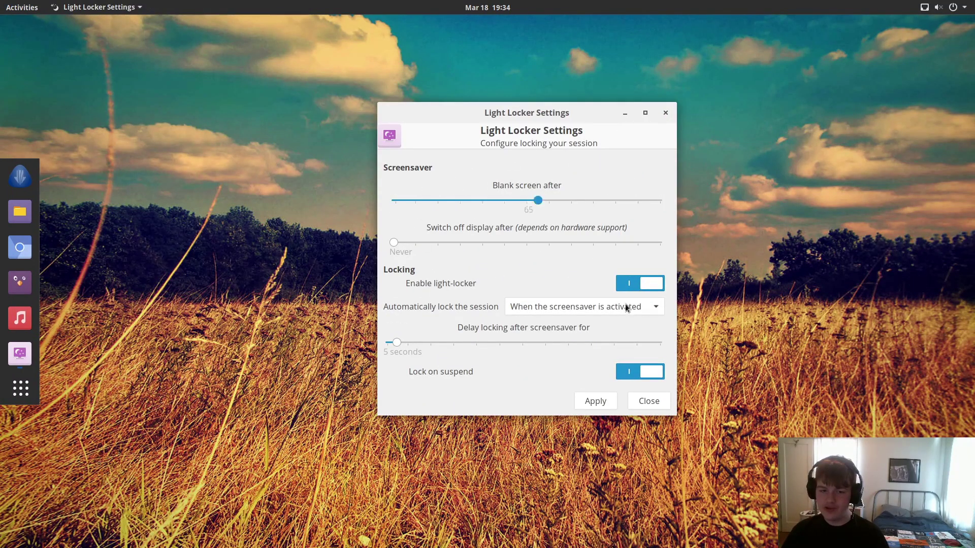
key("Home")
key("End")
key("Home")
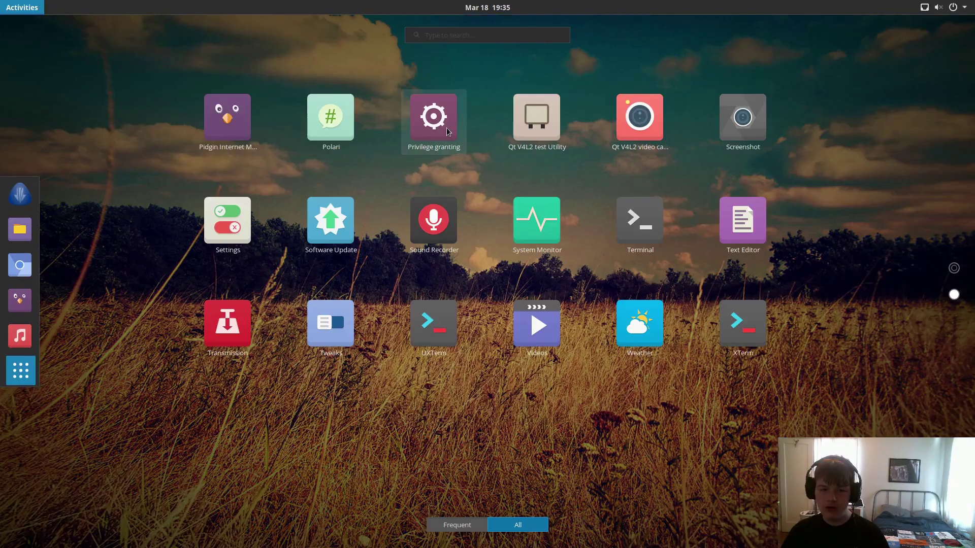
left_click(446, 129)
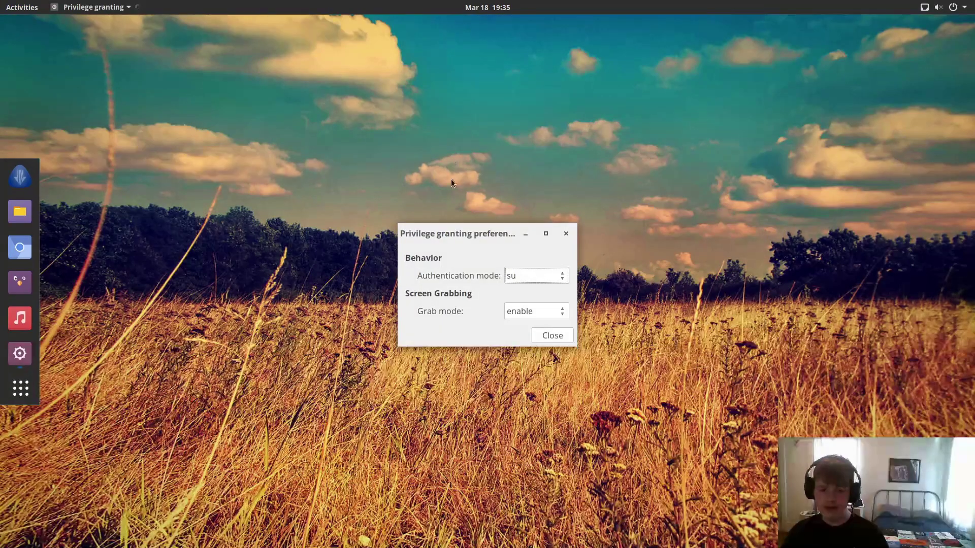
- Inspect the authentication and grab mode options, keeping su and enable selected instead of sudo
left_click(556, 277)
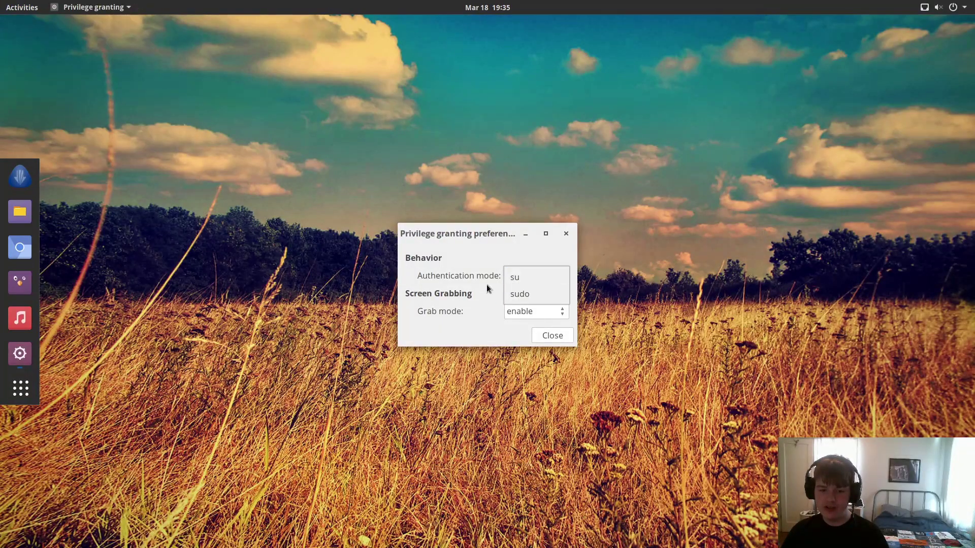
left_click(420, 304)
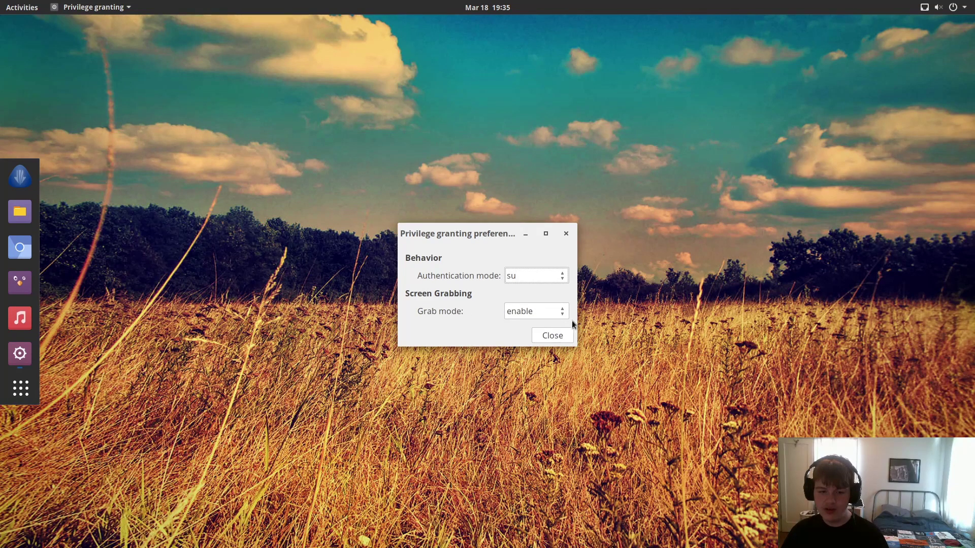
left_click(529, 307)
left_click(464, 233)
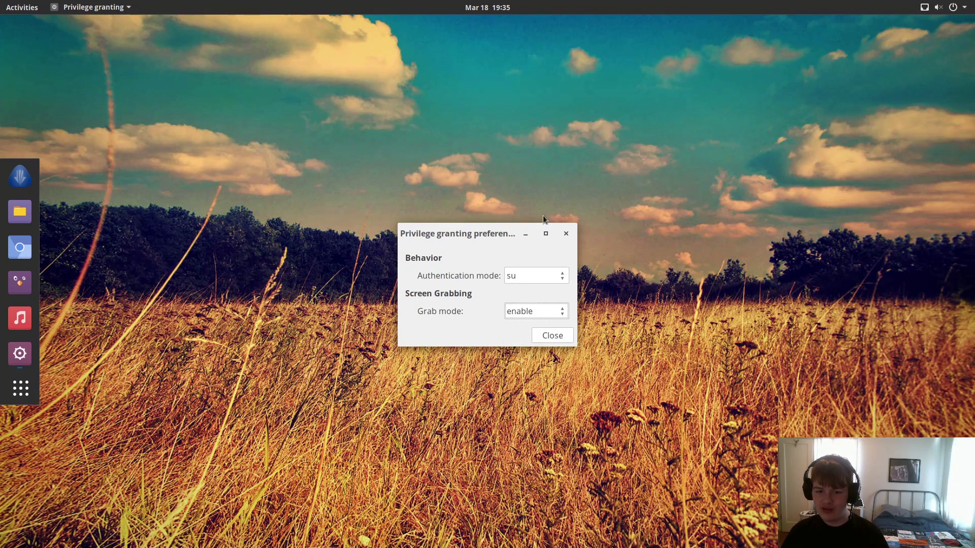
left_click(568, 234)
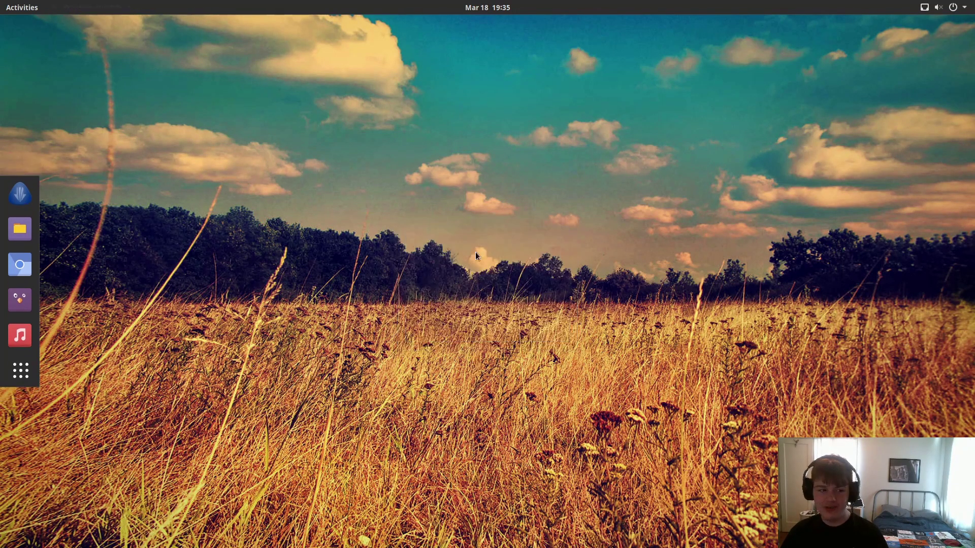